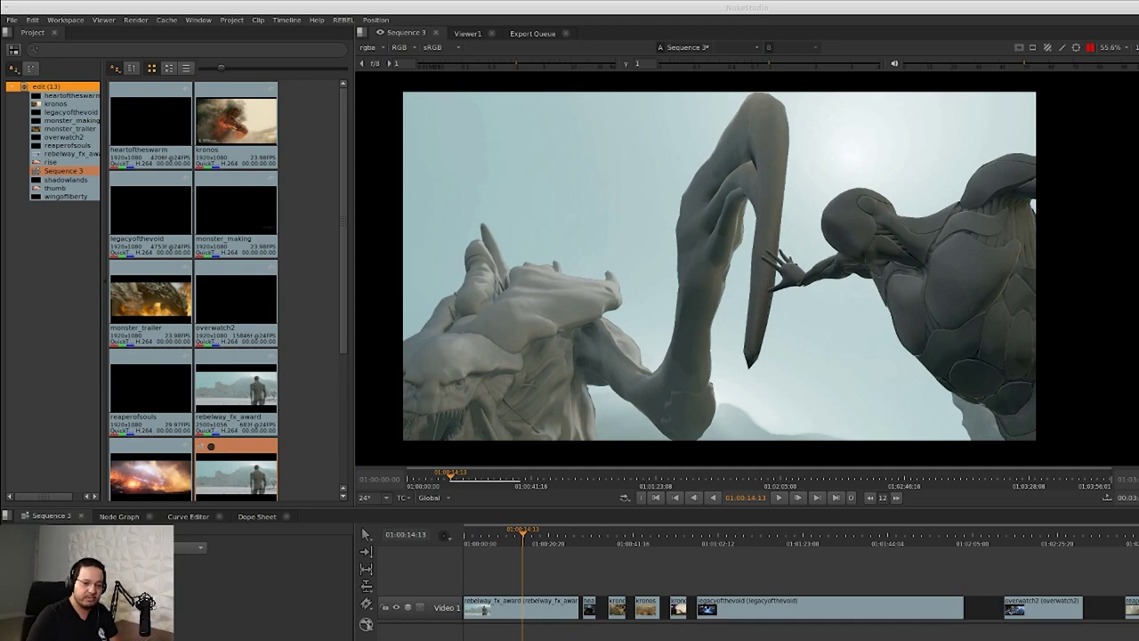
- Rewind Sequence 3's playhead to 01:00:00:00 on the desert figure shot
left_click_drag(523, 531, 465, 531)
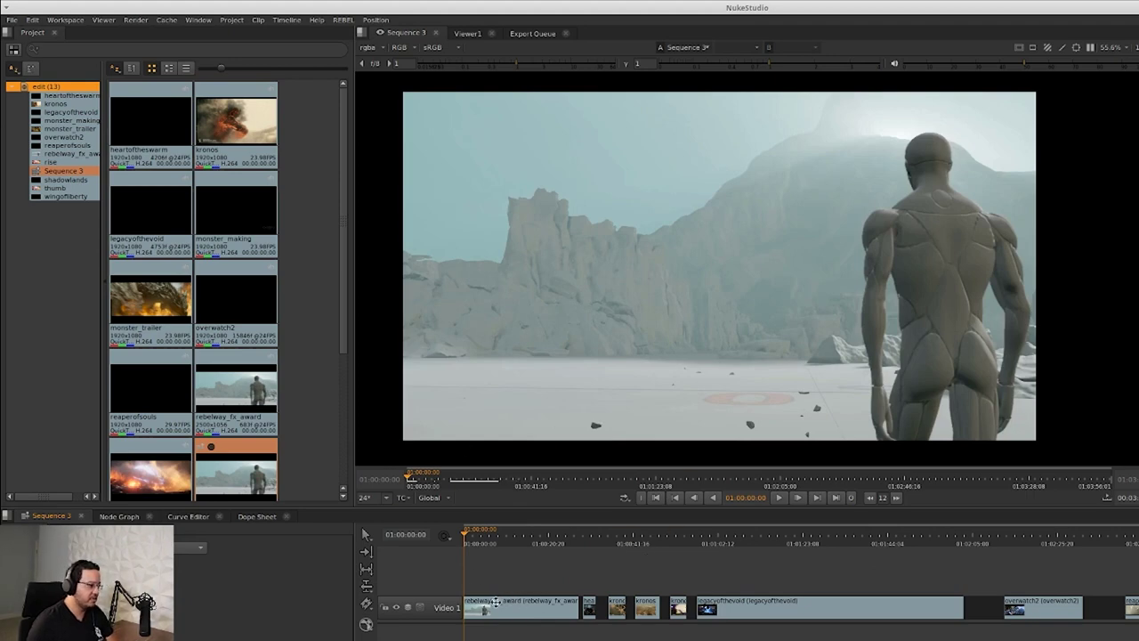
- Play Sequence 3 until it reaches about 01:00:29:12 with soldiers firing amid explosions
left_click(778, 497)
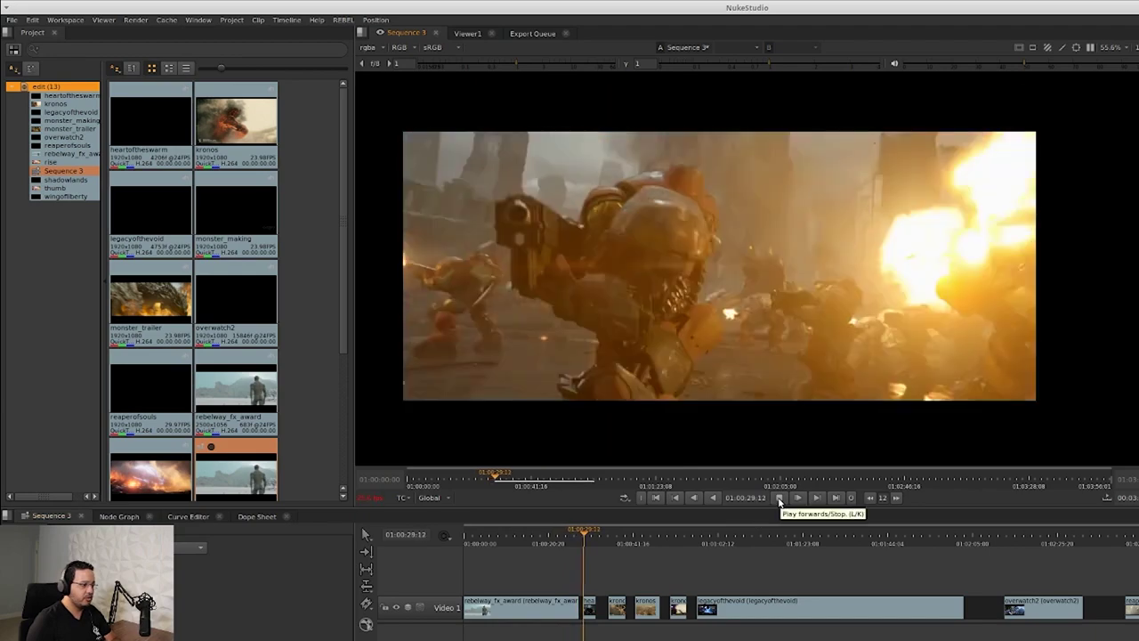
- Stop playback, scrub back, then play briefly and stop on the desert shot
left_click(779, 501)
left_click_drag(583, 535, 459, 543)
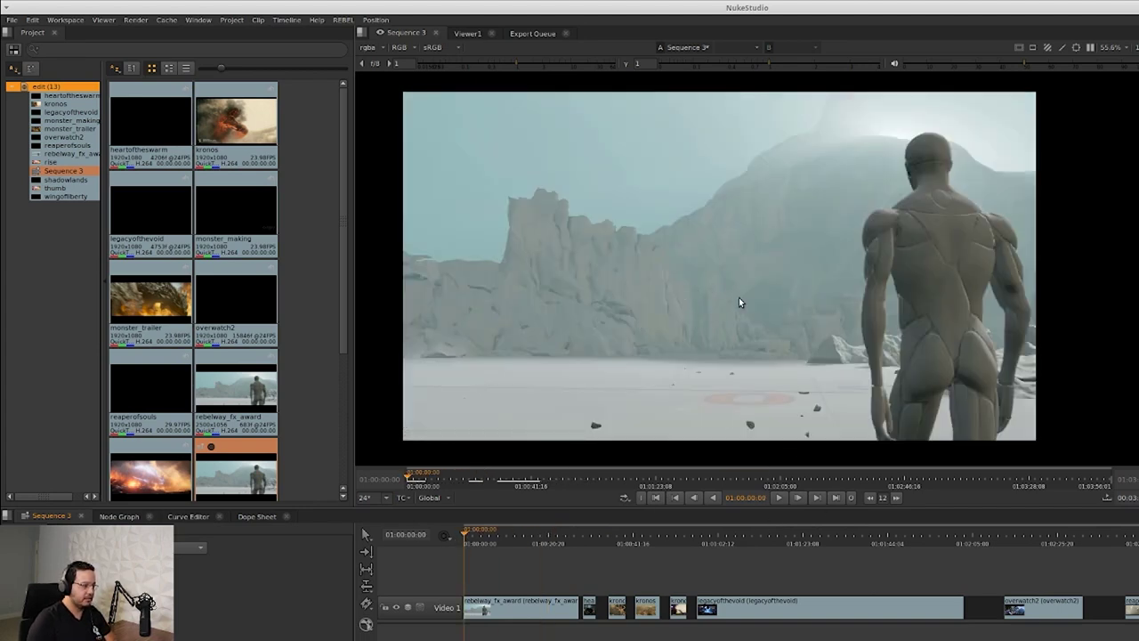
left_click(779, 498)
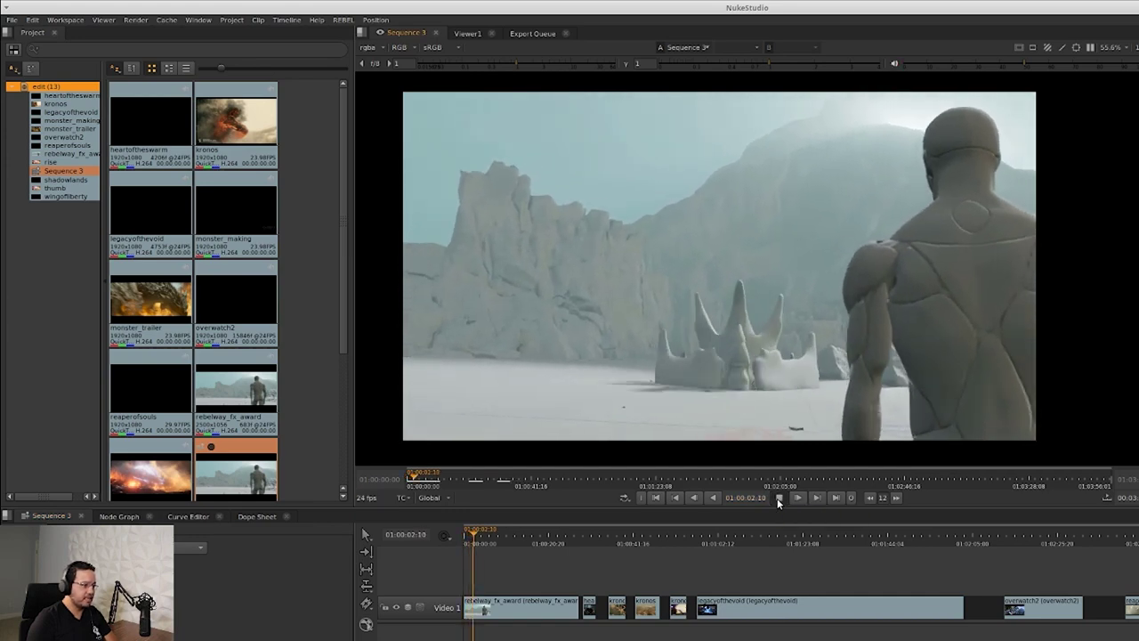
left_click(779, 499)
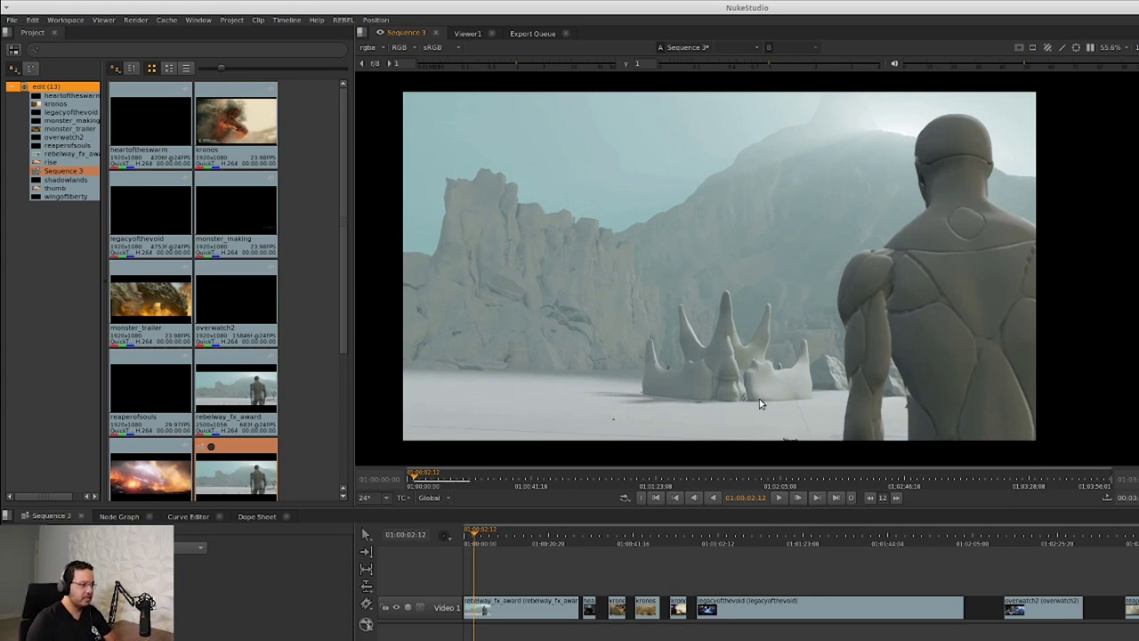
- Play briefly, scrub to 01:00:03:22, then jump to 01:00:00:00 and restart playback
left_click(777, 499)
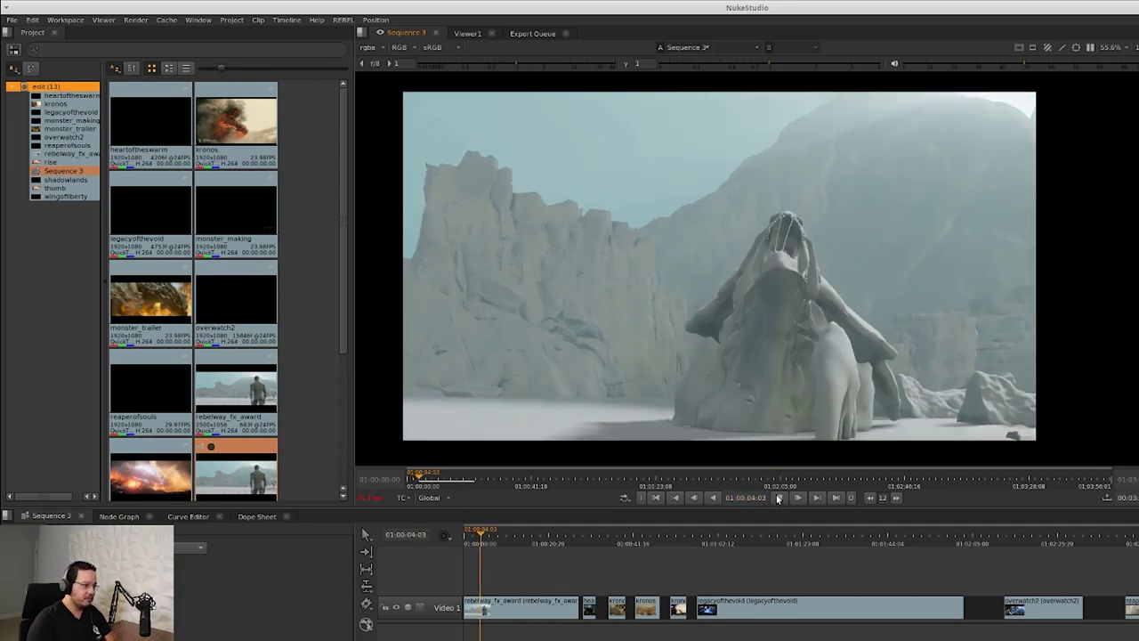
left_click(777, 499)
mouse_move(489, 537)
left_mouse_down()
mouse_move(473, 539)
mouse_move(485, 543)
left_mouse_up()
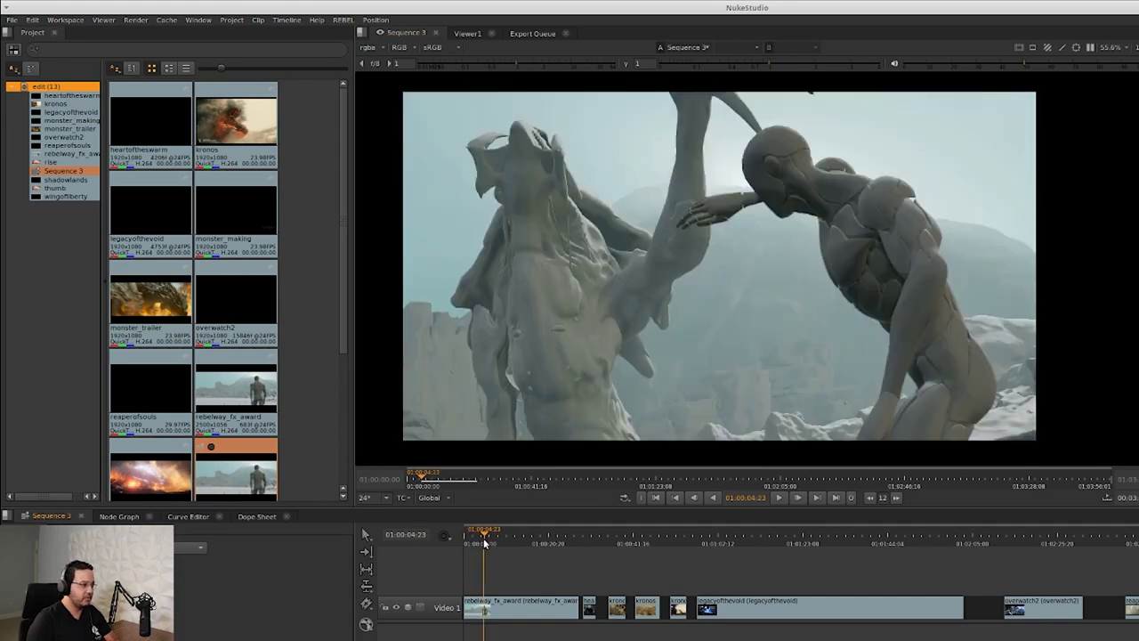
left_click(657, 499)
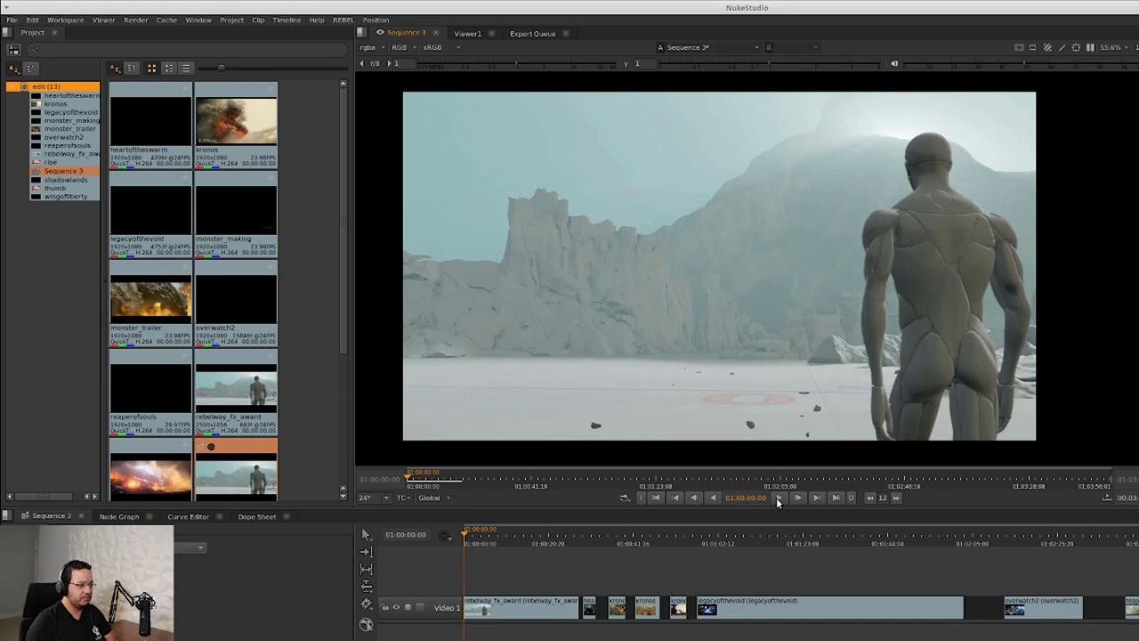
left_click(778, 498)
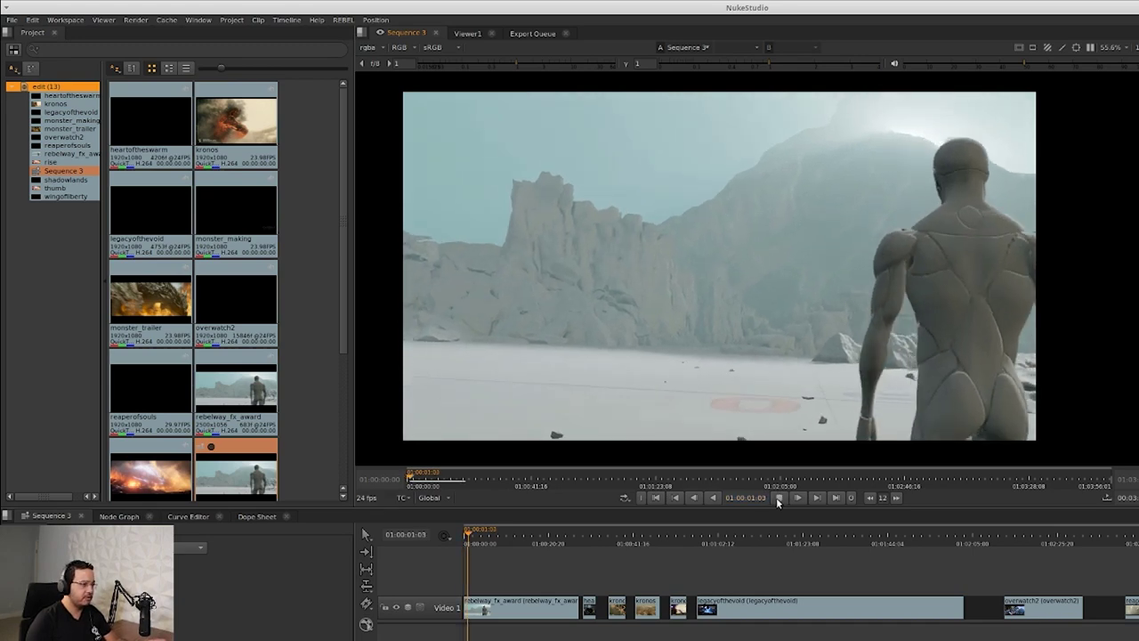
- Pause, scrub back, replay briefly, then settle on 01:00:03:01 by the spiked rocks
left_click(780, 497)
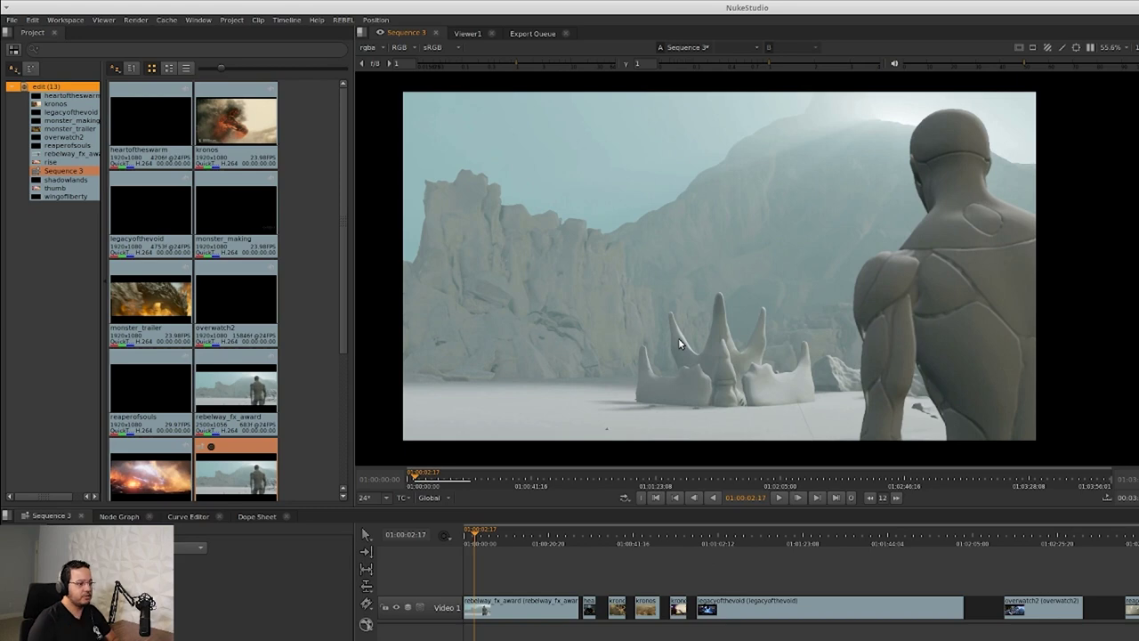
left_click_drag(505, 528, 467, 529)
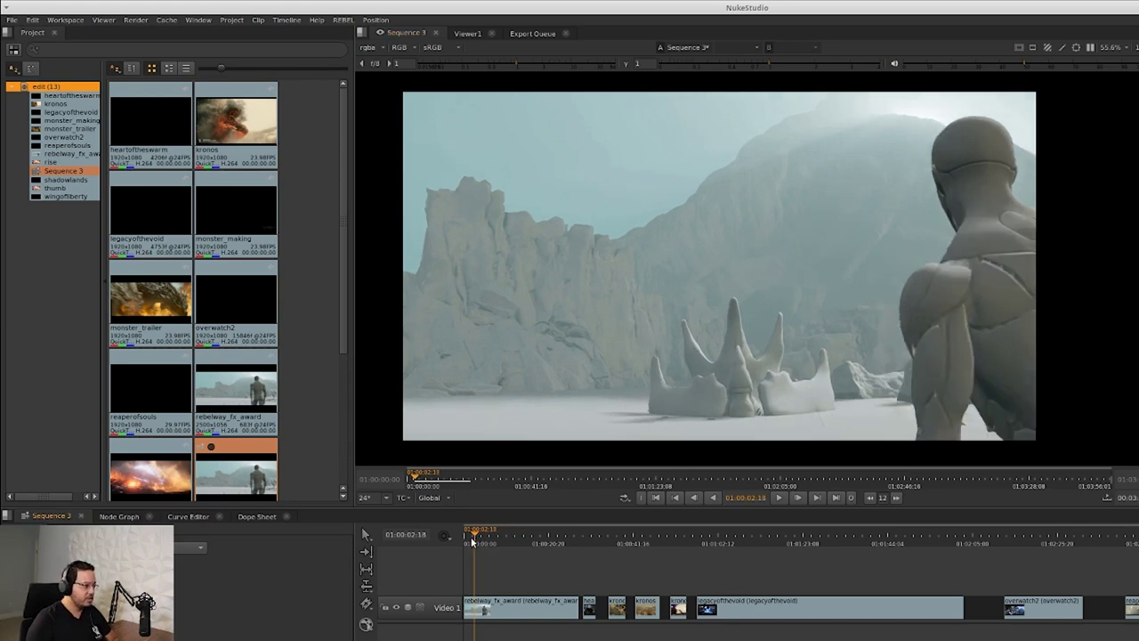
left_click(778, 498)
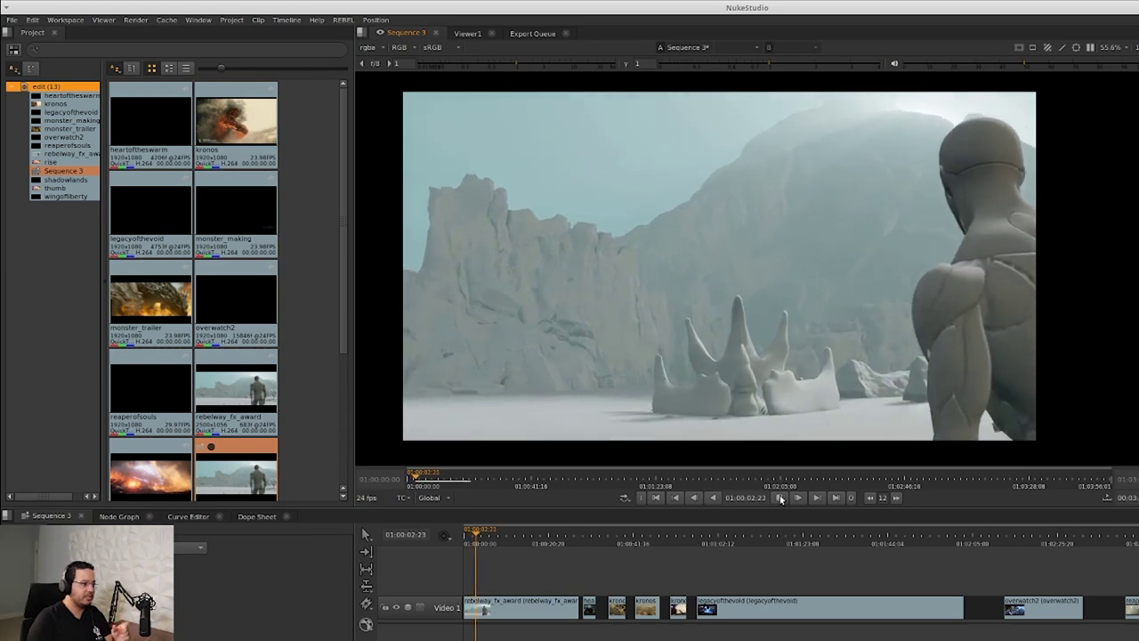
left_click(778, 497)
left_click(476, 539)
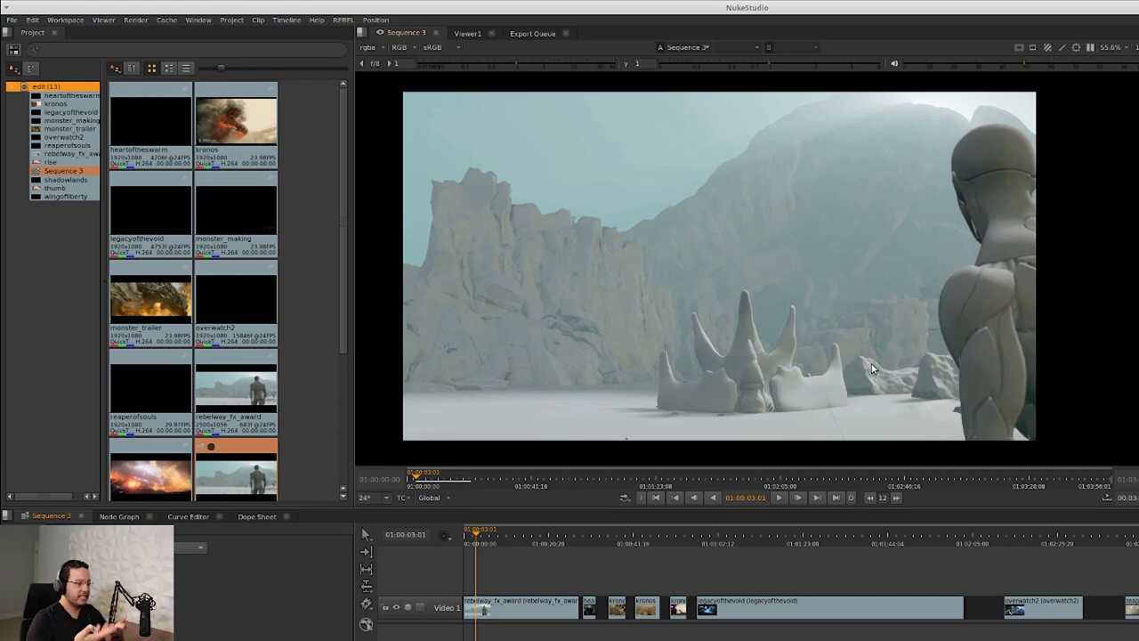
- Jump to the sequence start and scrub through the opening shots to 01:00:04:19
left_click(464, 541)
left_click_drag(464, 541, 475, 538)
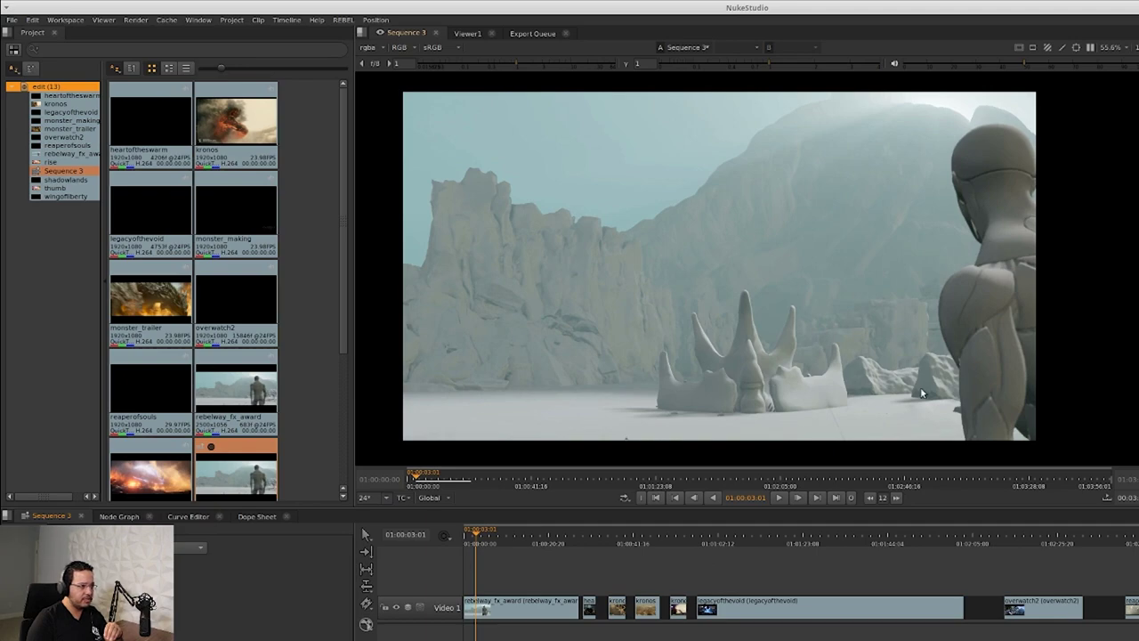
left_click_drag(476, 534, 484, 539)
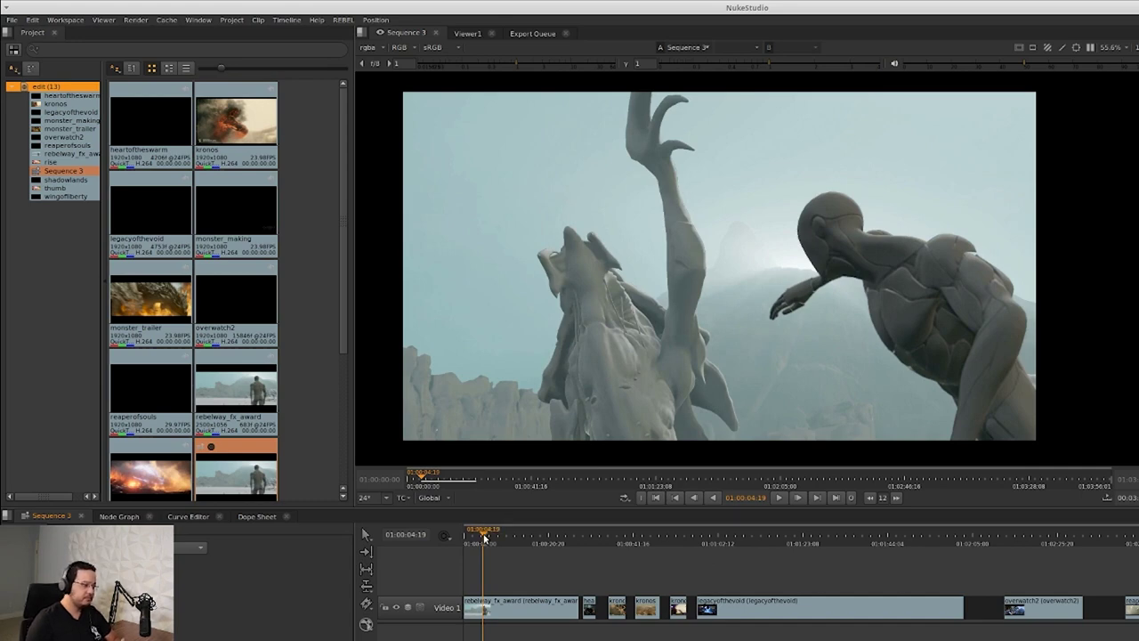
- Play through the creature fight from 01:00:04:16, then stop on the jaws close-up at 01:00:08:04
left_click_drag(483, 536, 483, 536)
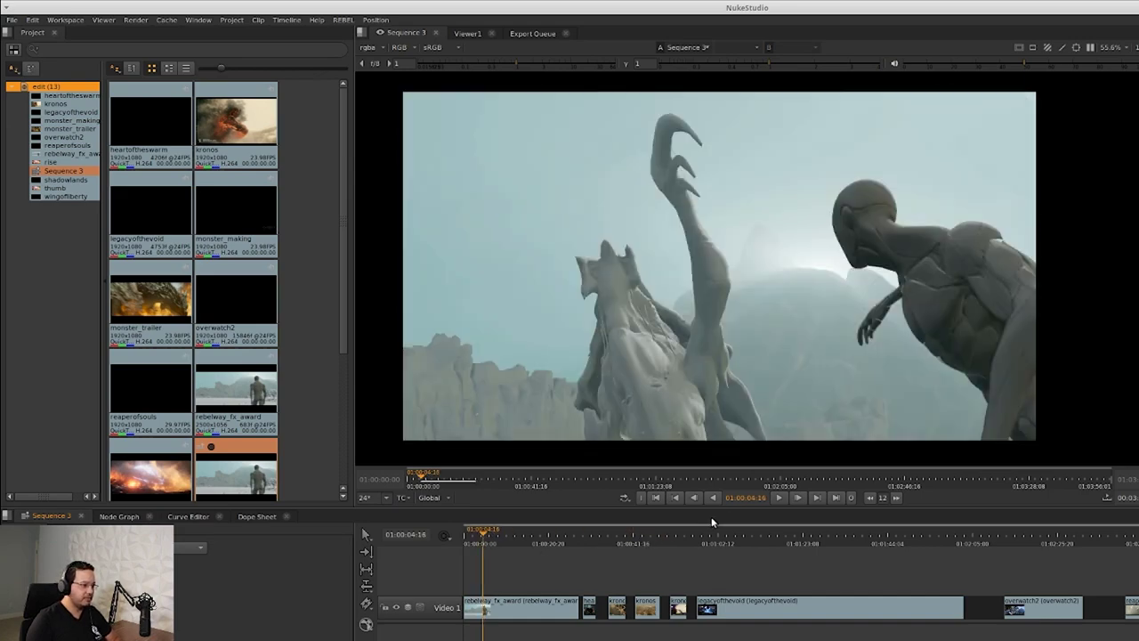
left_click(778, 497)
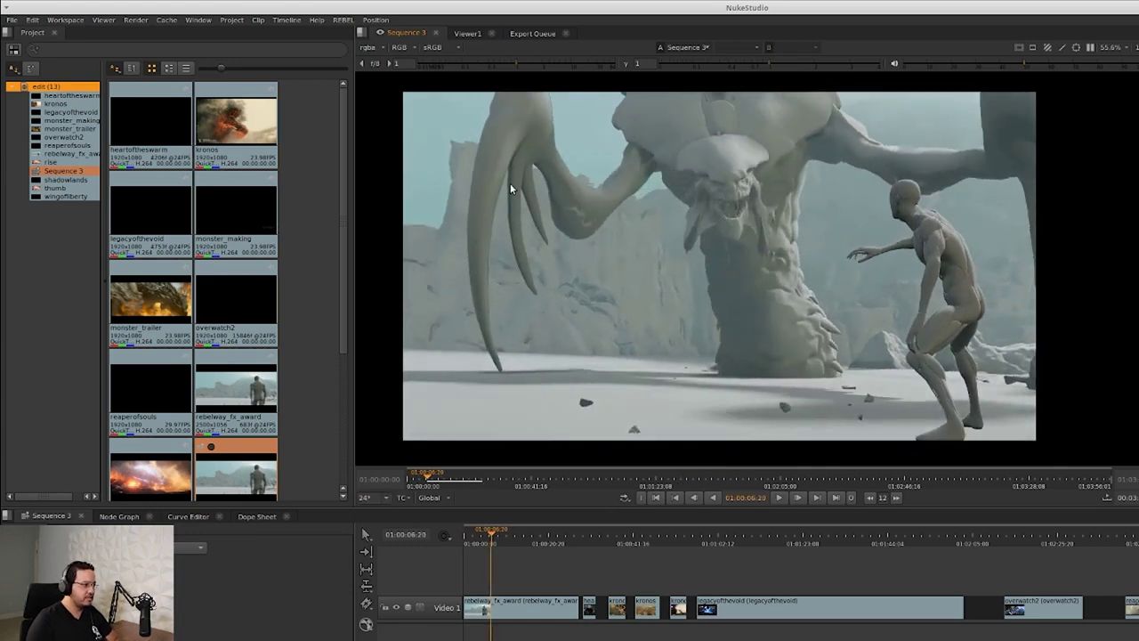
left_click(490, 534)
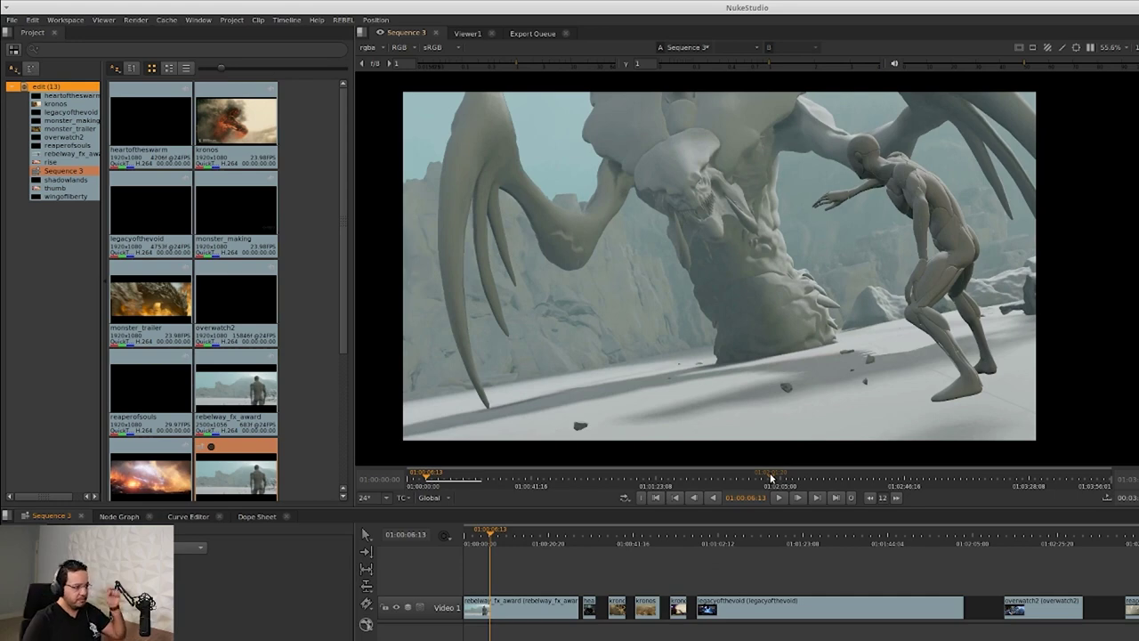
left_click(778, 497)
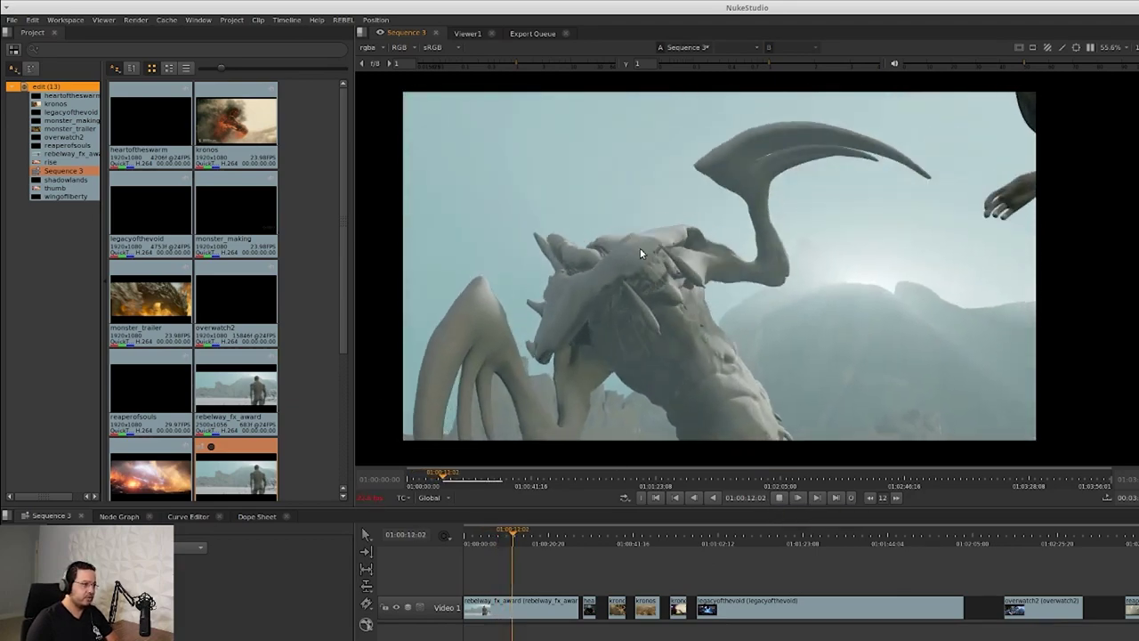
left_click(779, 497)
left_click_drag(520, 534, 497, 542)
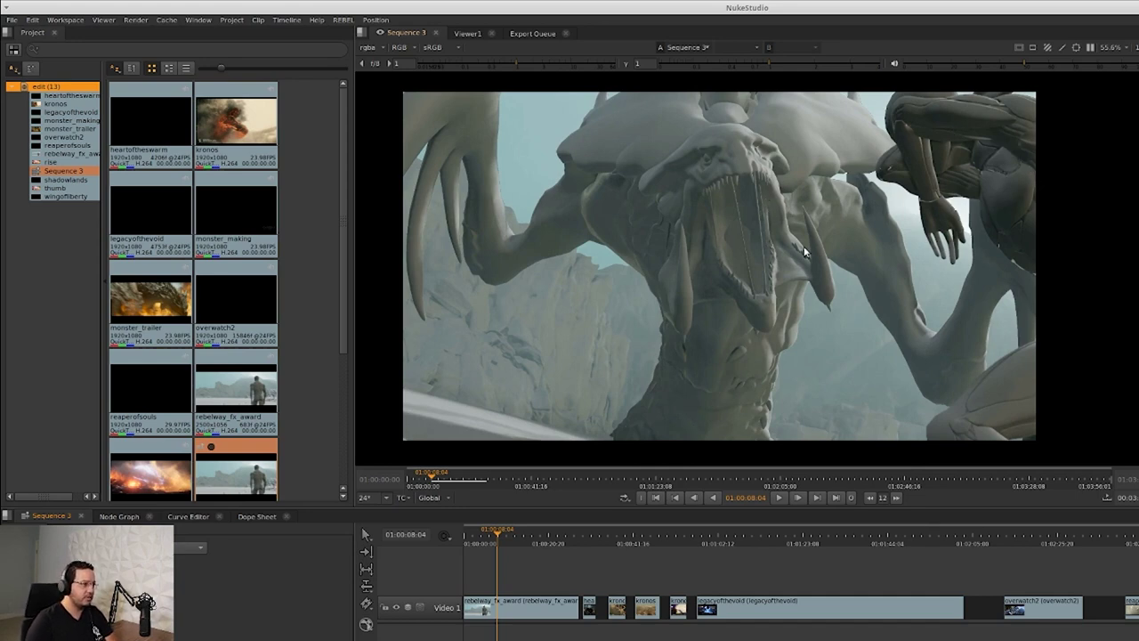
- Scrub frame by frame from the creature close-up through 01:00:11:05 to 01:00:13:13
mouse_move(503, 542)
left_mouse_down()
mouse_move(491, 543)
mouse_move(498, 536)
left_mouse_up()
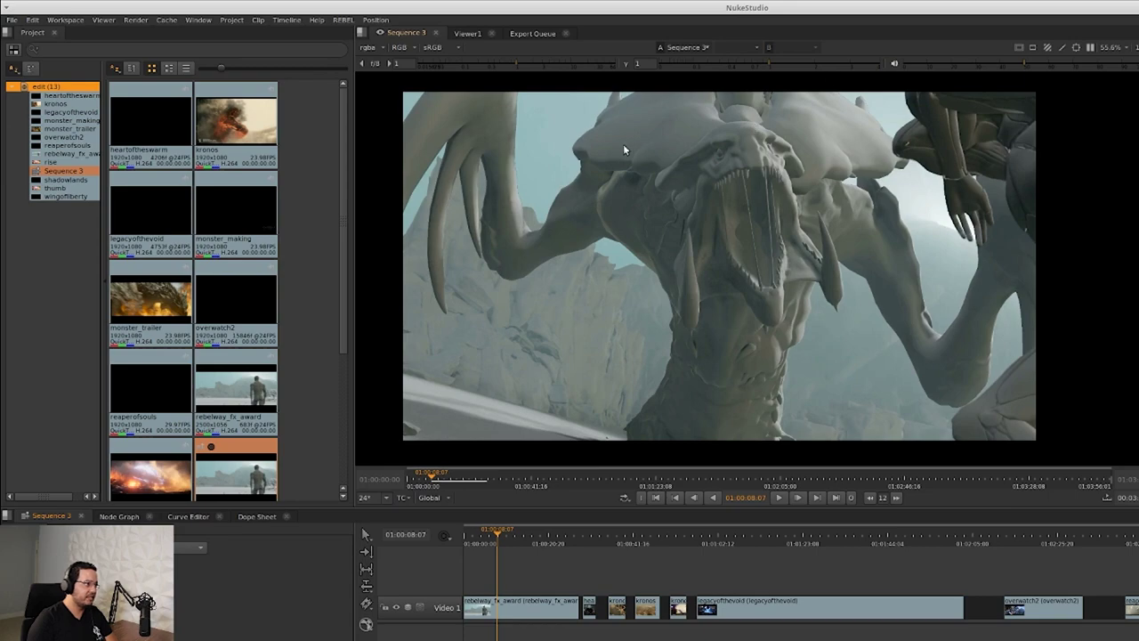
left_click_drag(500, 536, 499, 538)
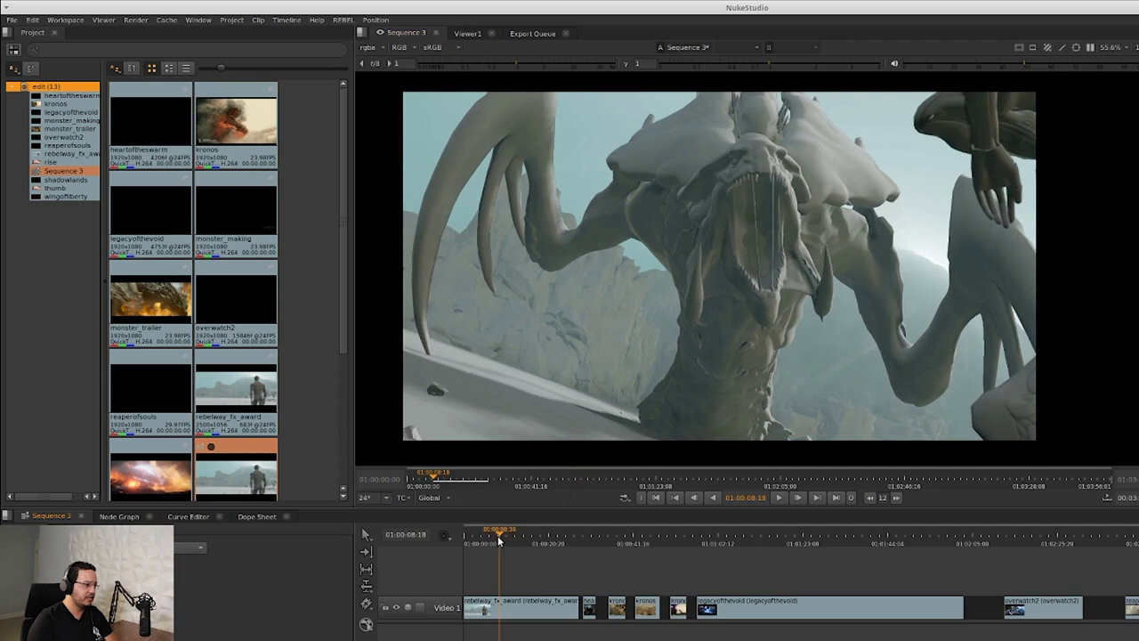
mouse_move(500, 541)
left_mouse_down()
mouse_move(519, 544)
mouse_move(509, 539)
left_mouse_up()
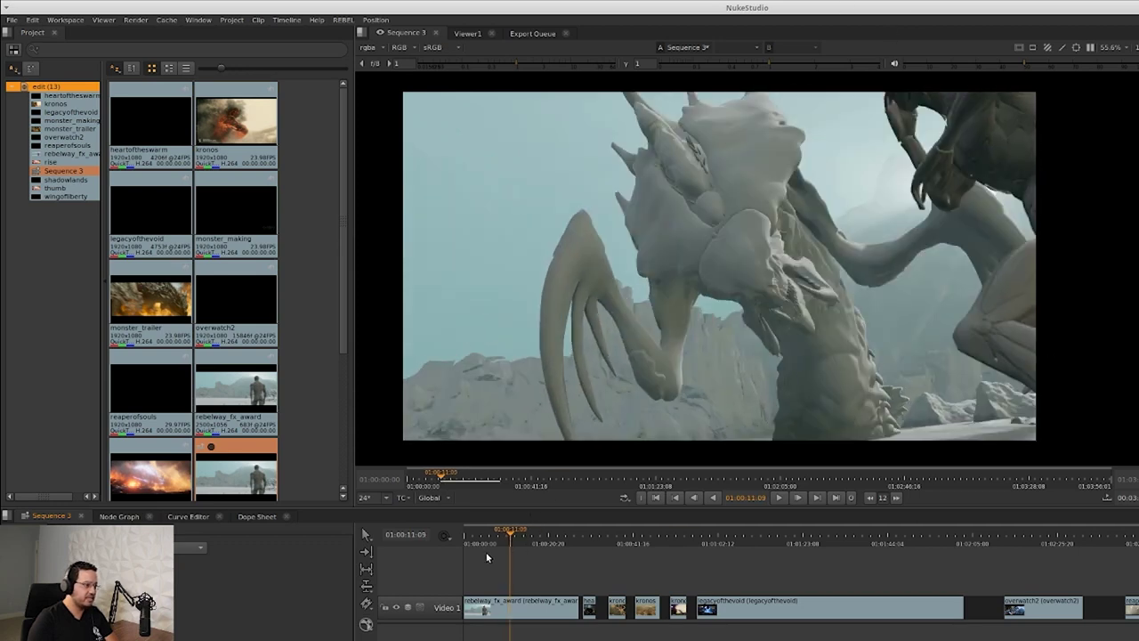
left_click_drag(508, 541, 521, 547)
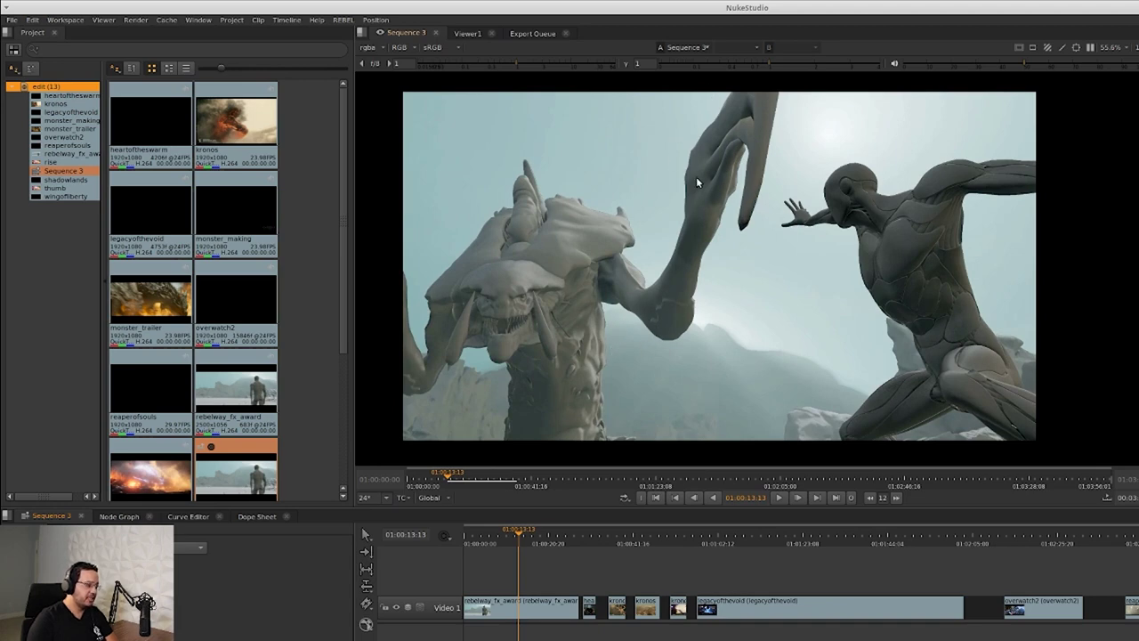
- Nudge to 01:00:14:00, play and stop, then scrub forward to 01:00:16:15
left_click_drag(521, 529, 522, 524)
key("space")
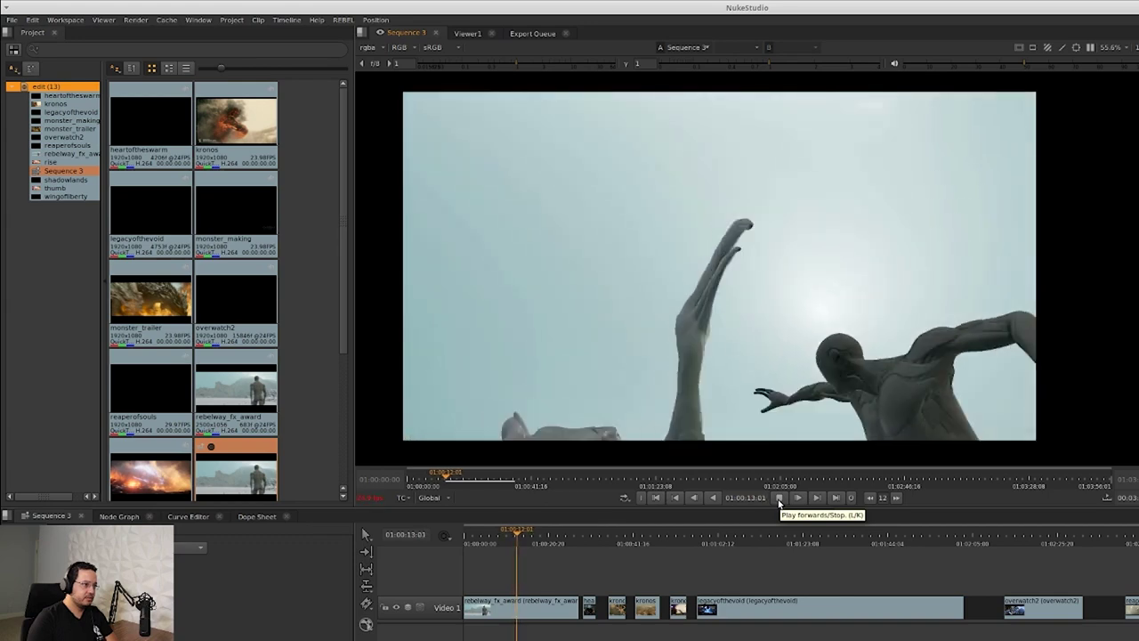
left_click(778, 500)
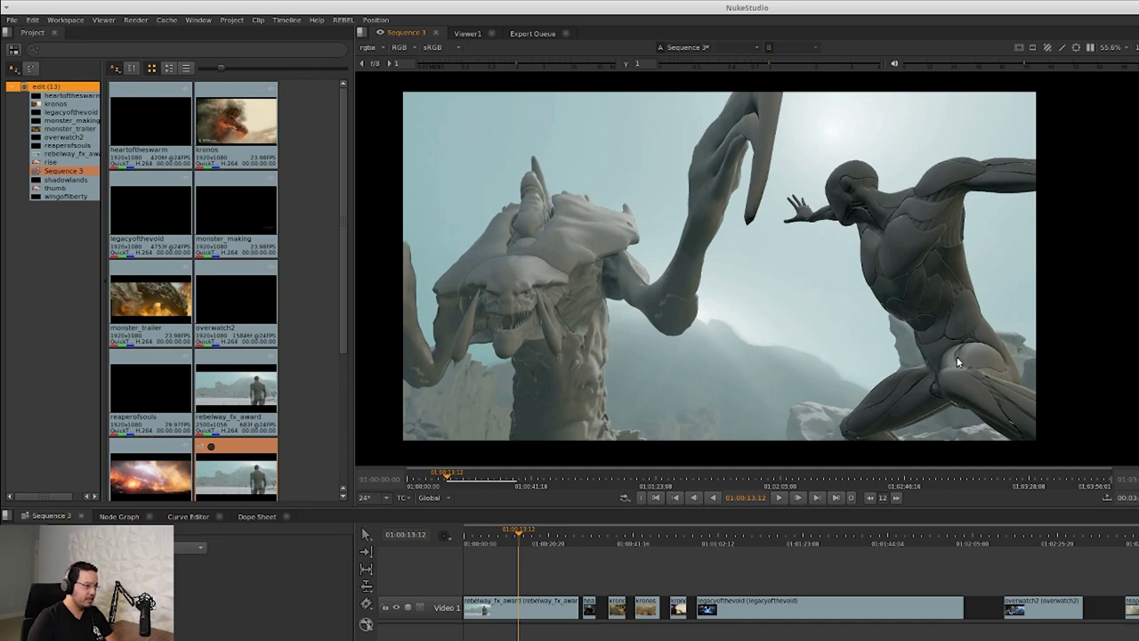
left_click_drag(519, 539, 526, 540)
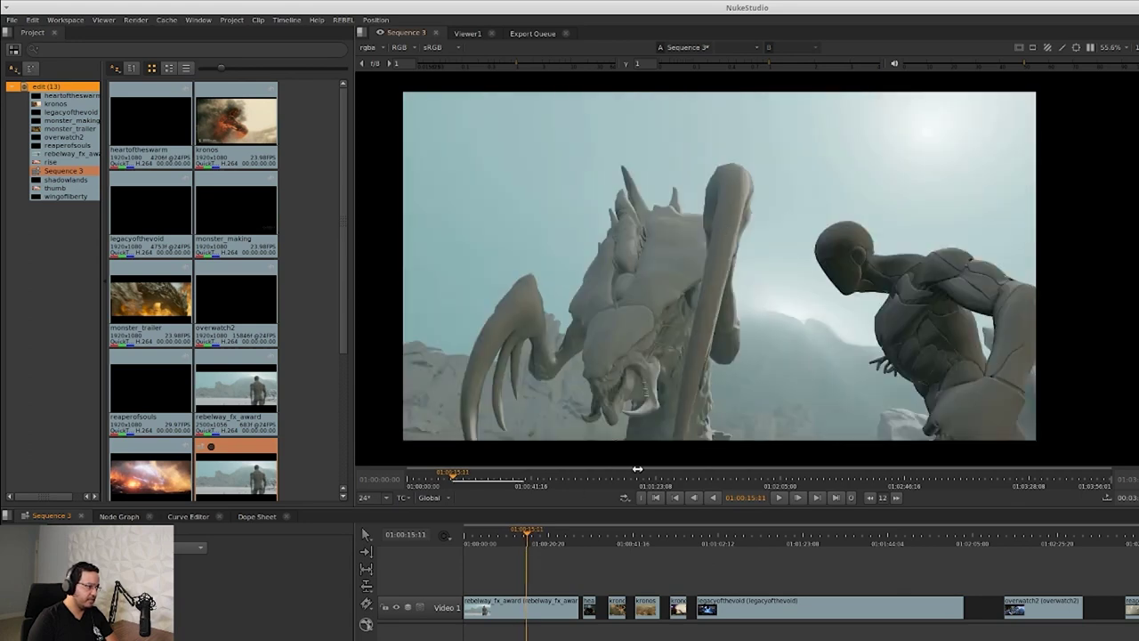
left_click_drag(525, 537, 540, 546)
- Review the fight again from 01:00:12:20 through 01:00:15:14 and 01:00:16:22 to 01:00:17:08
mouse_move(534, 547)
left_mouse_down()
mouse_move(498, 540)
mouse_move(514, 539)
left_mouse_up()
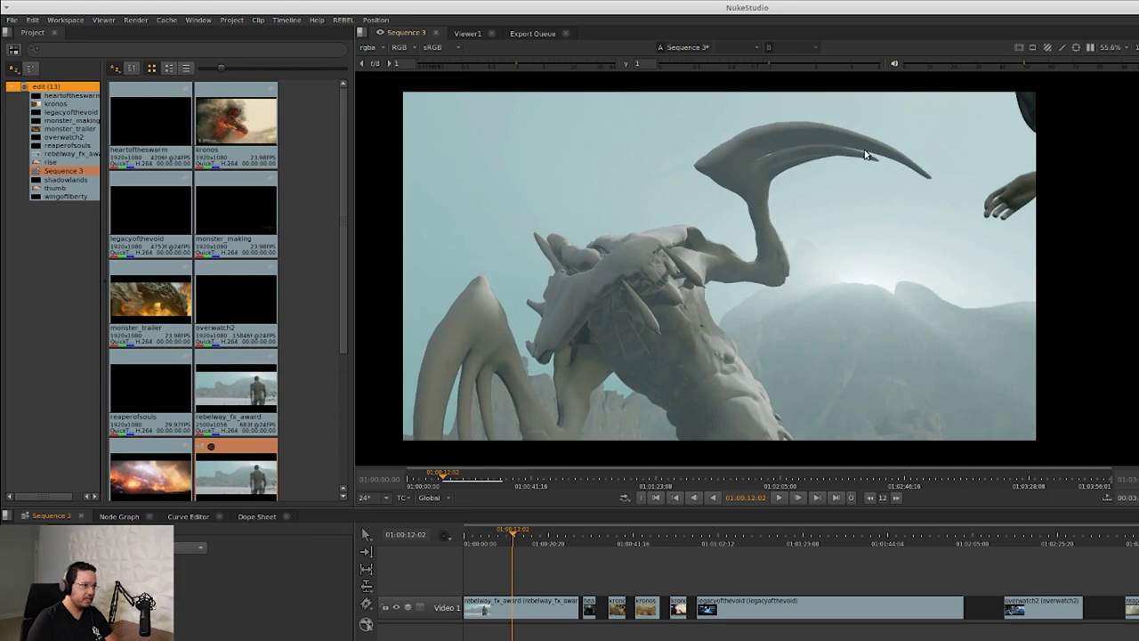
left_click_drag(513, 539, 520, 540)
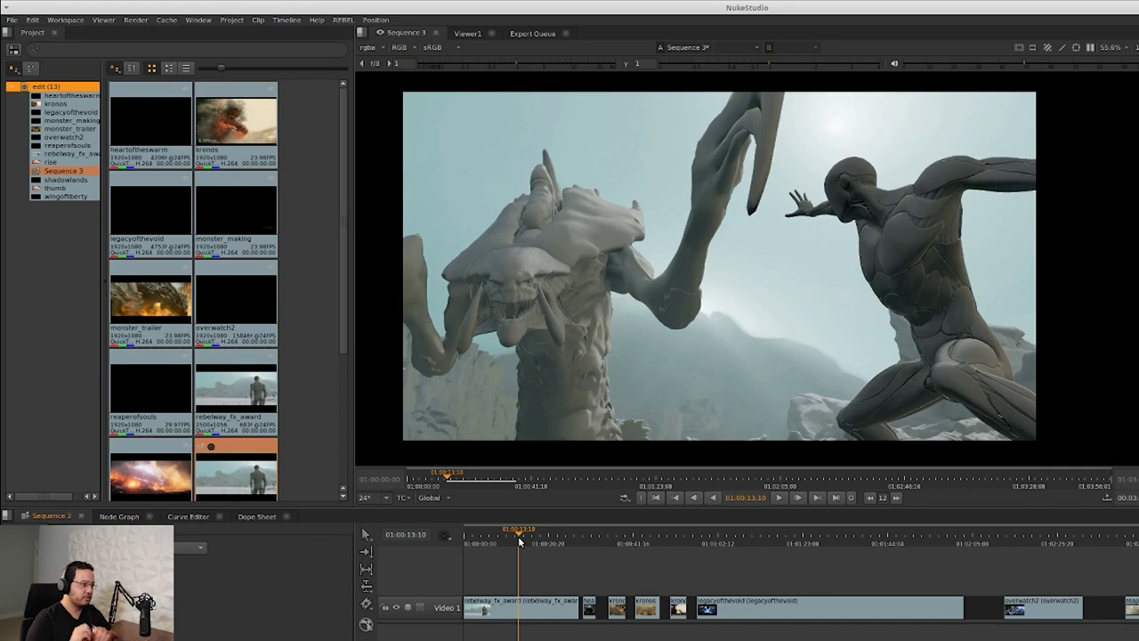
left_click_drag(521, 541, 526, 541)
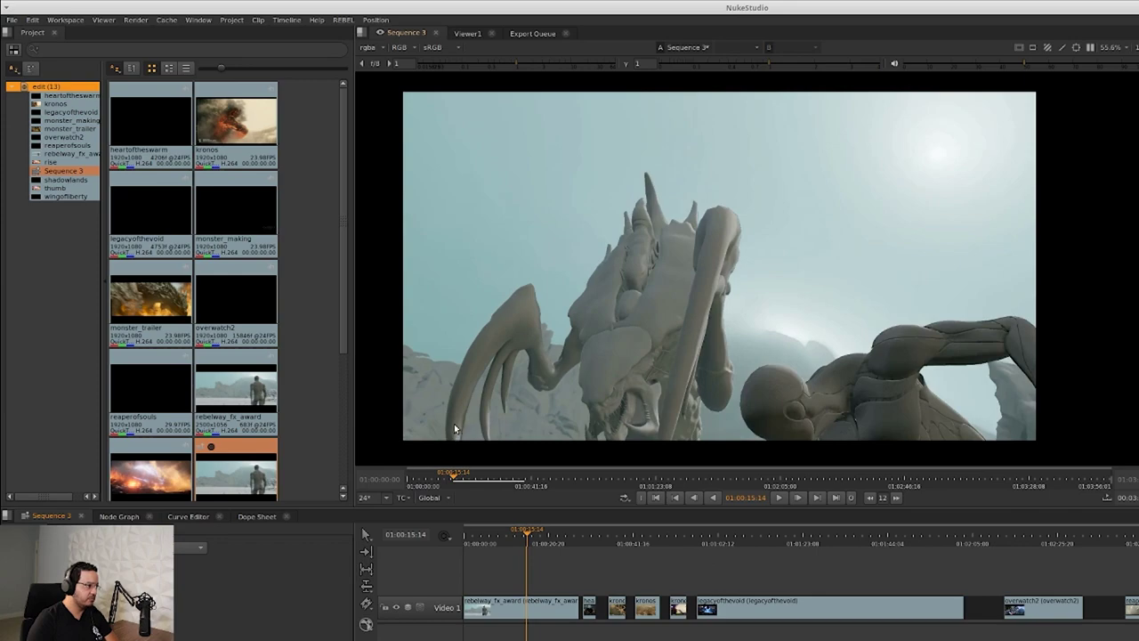
left_click_drag(528, 540, 534, 540)
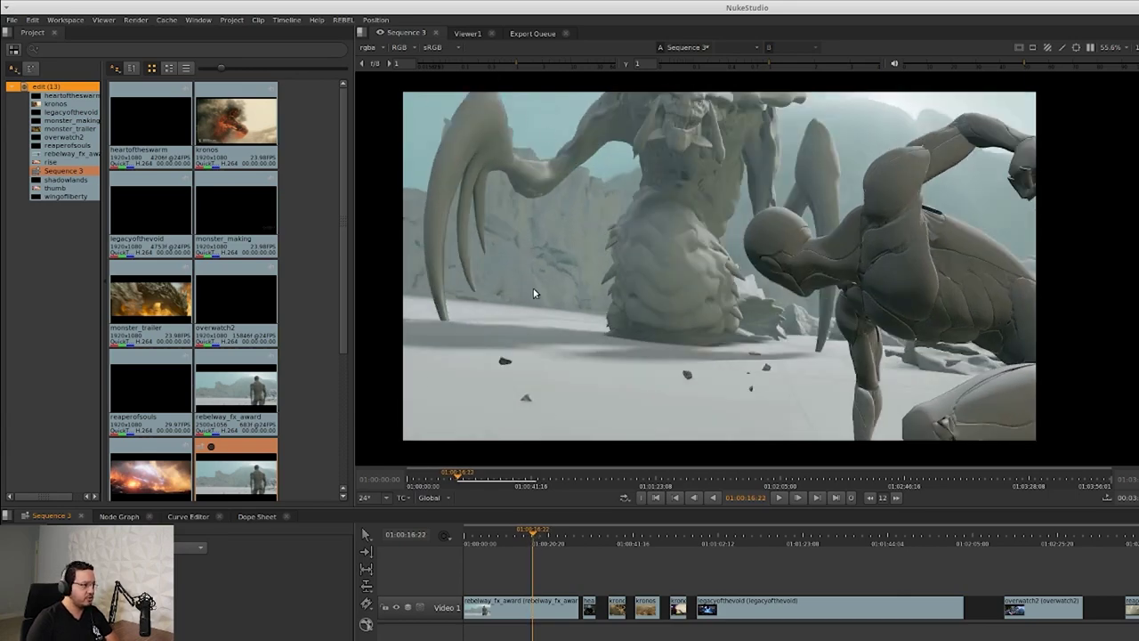
left_click(534, 540)
- Scrub the fight frames from 01:00:17:08 through 01:00:19:08 and back to 01:00:18:23
left_click_drag(534, 540, 538, 546)
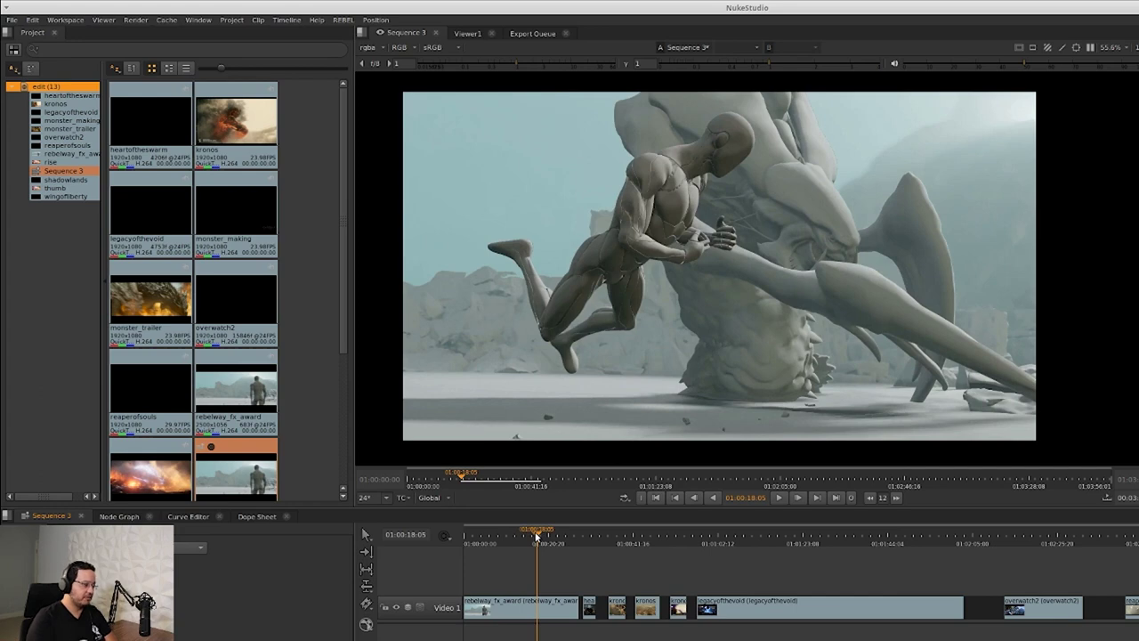
left_click_drag(536, 536, 541, 539)
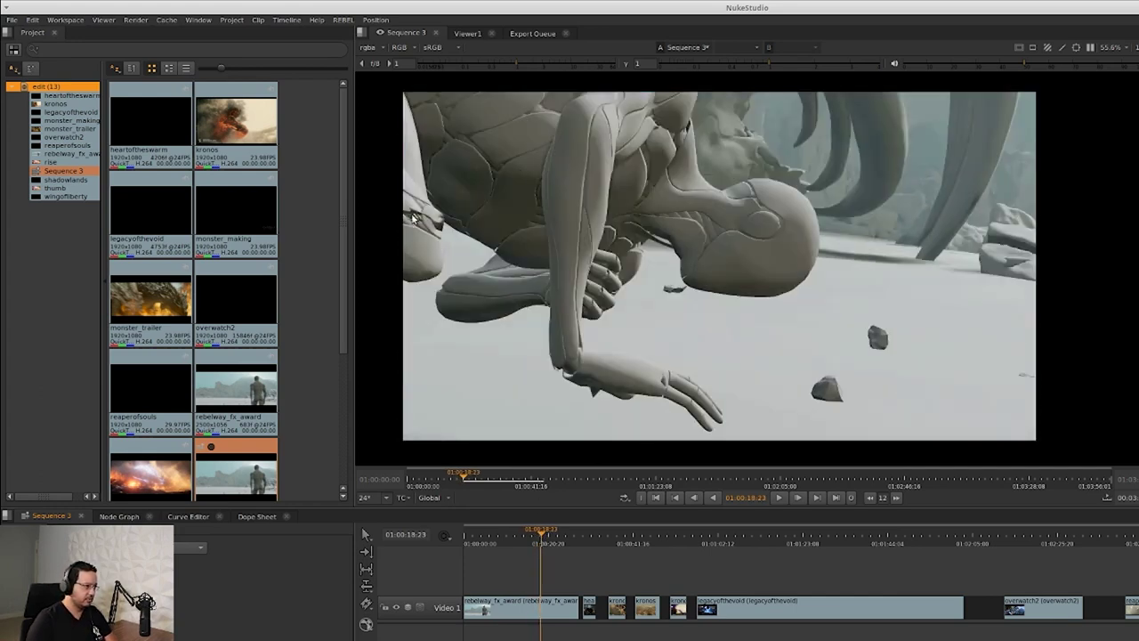
left_click(544, 545)
left_click_drag(544, 544, 572, 542)
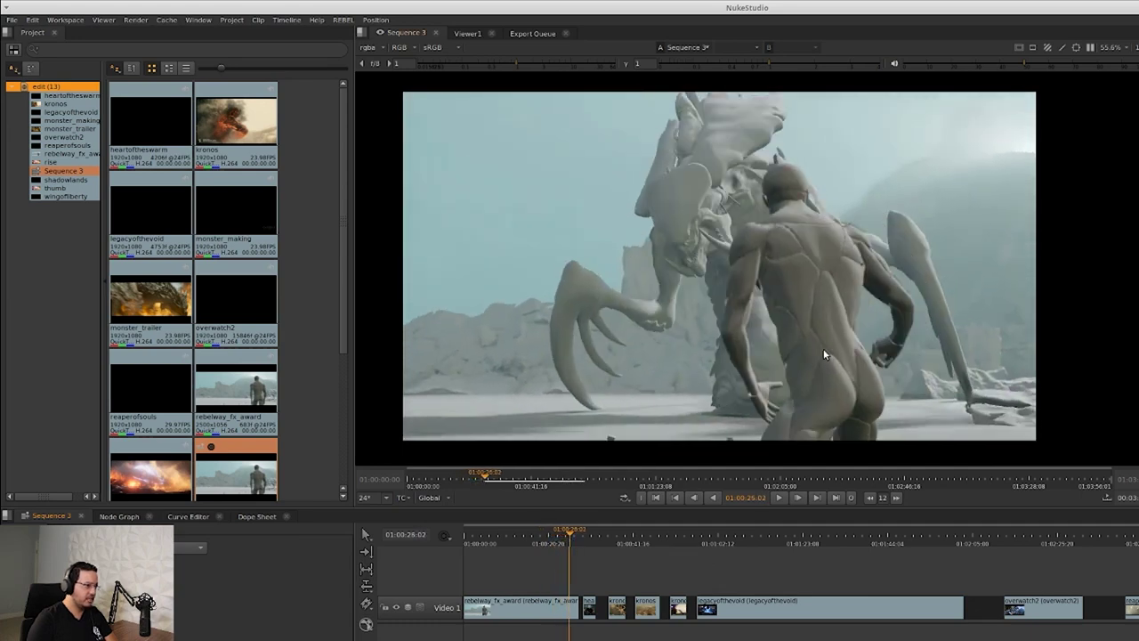
- Play ahead, scrub to the creature footage at 01:00:26:23, then return to 01:00:00:00
key("space")
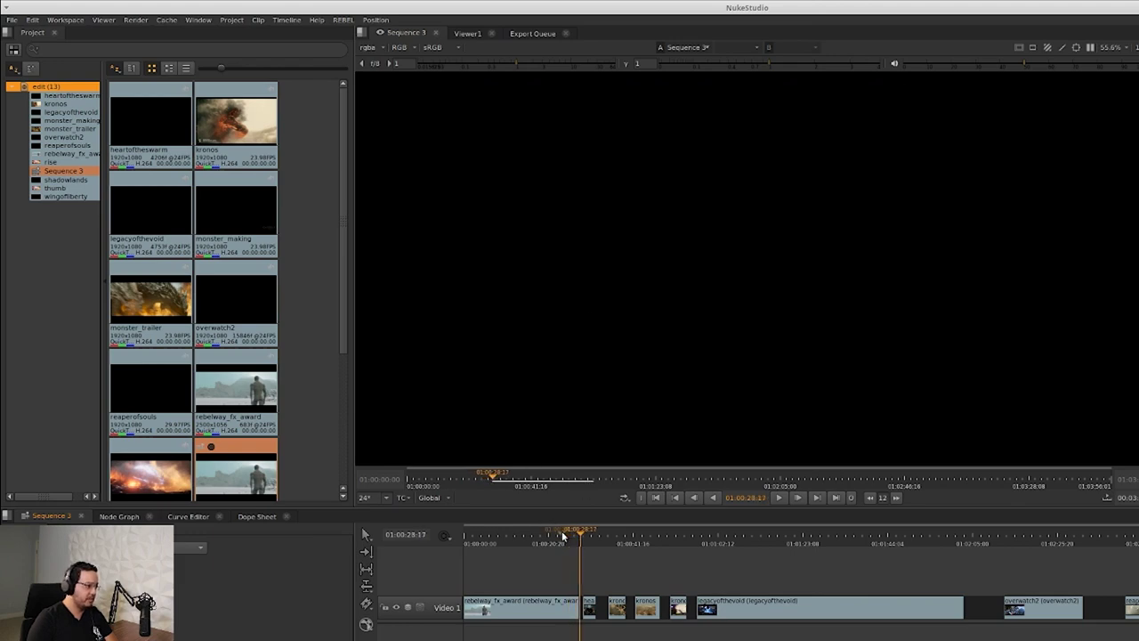
left_click_drag(562, 535, 578, 541)
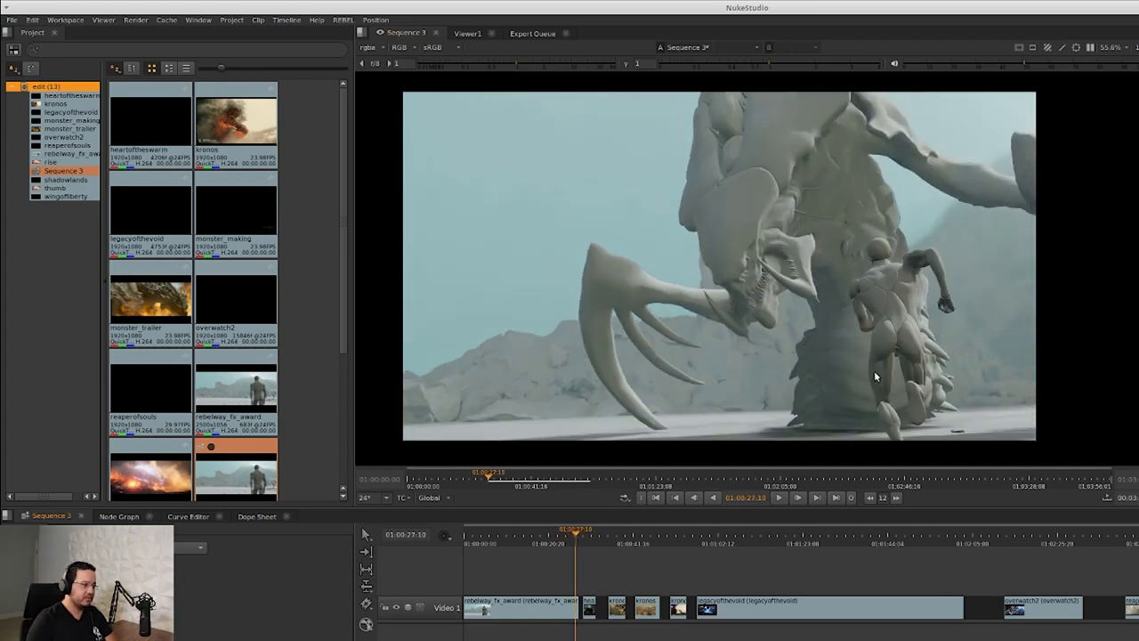
key("Home")
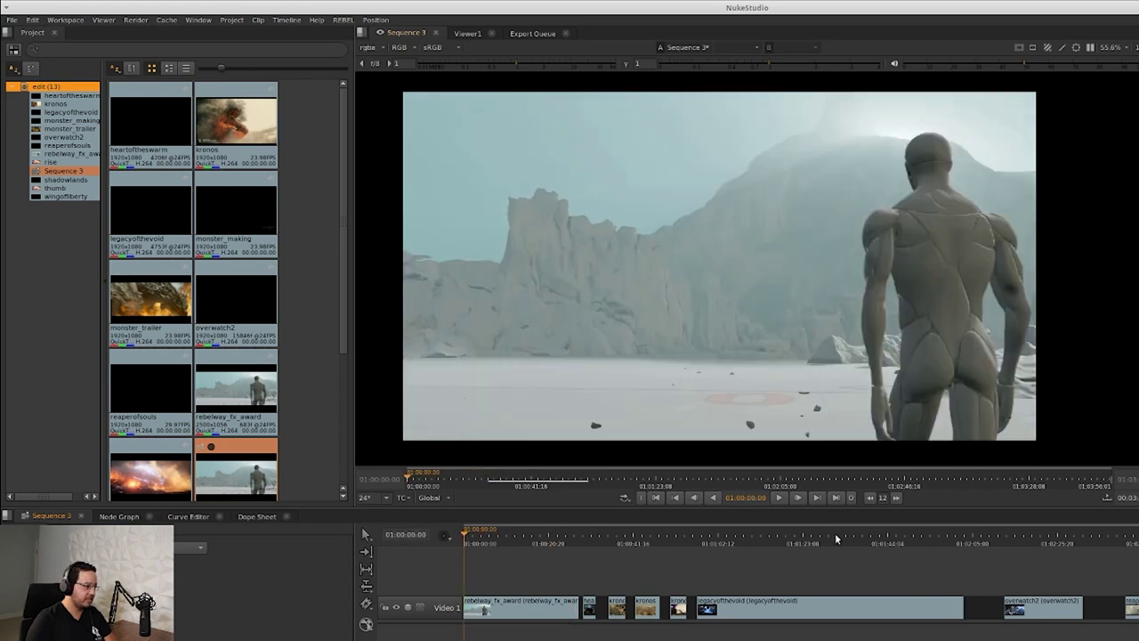
- Play from the start, stop at 01:00:06:20, then play again and stop at 01:00:00:22
left_click(777, 497)
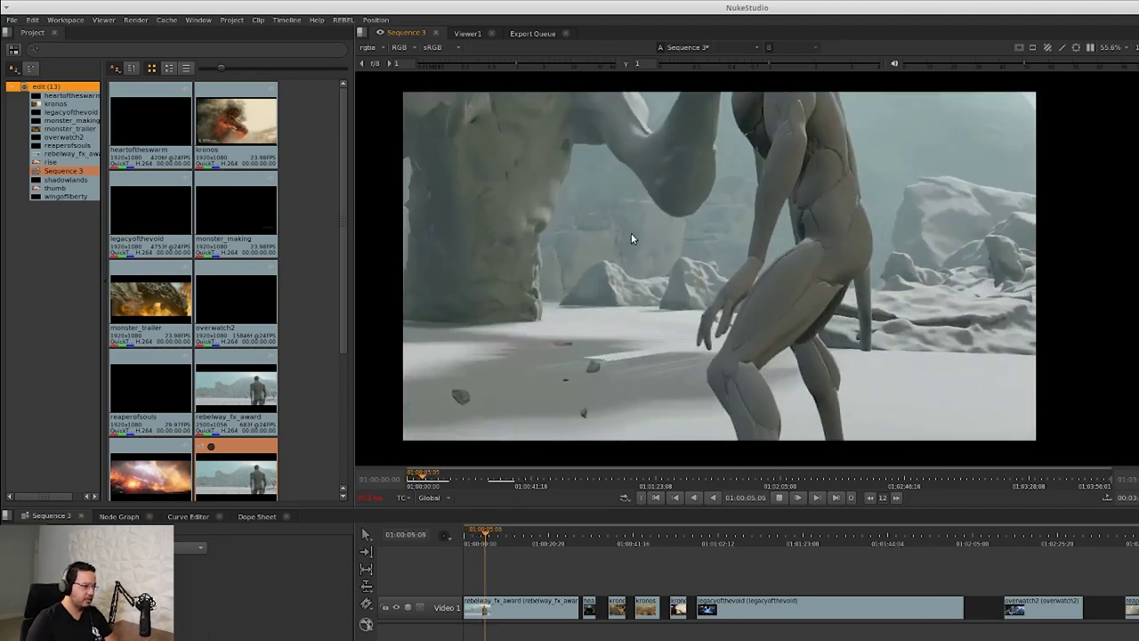
left_click(778, 497)
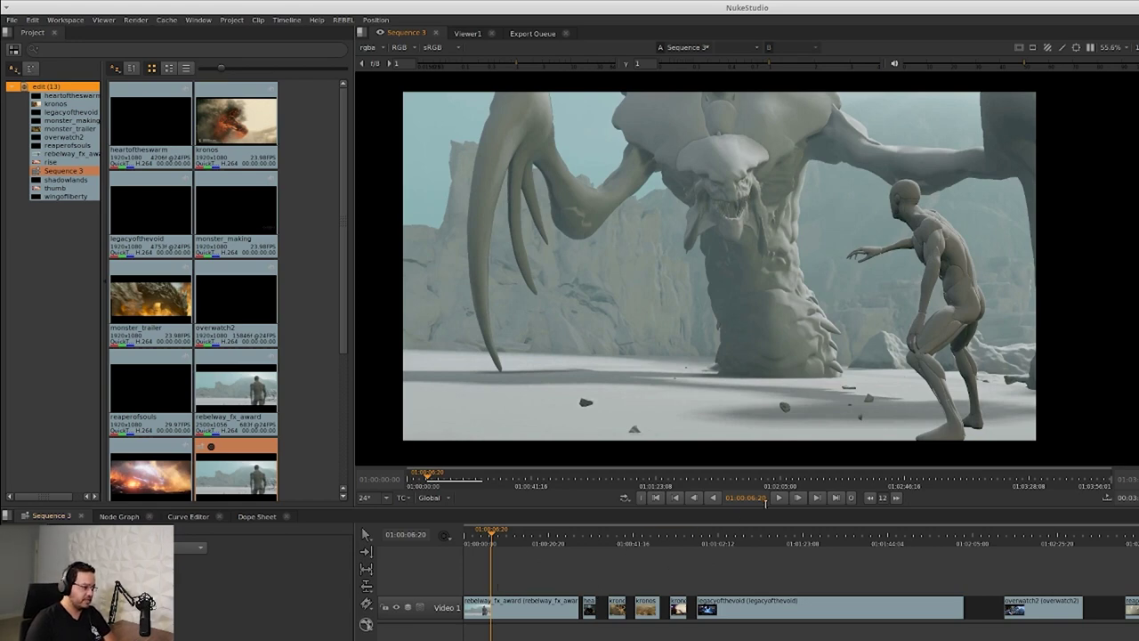
left_click(775, 498)
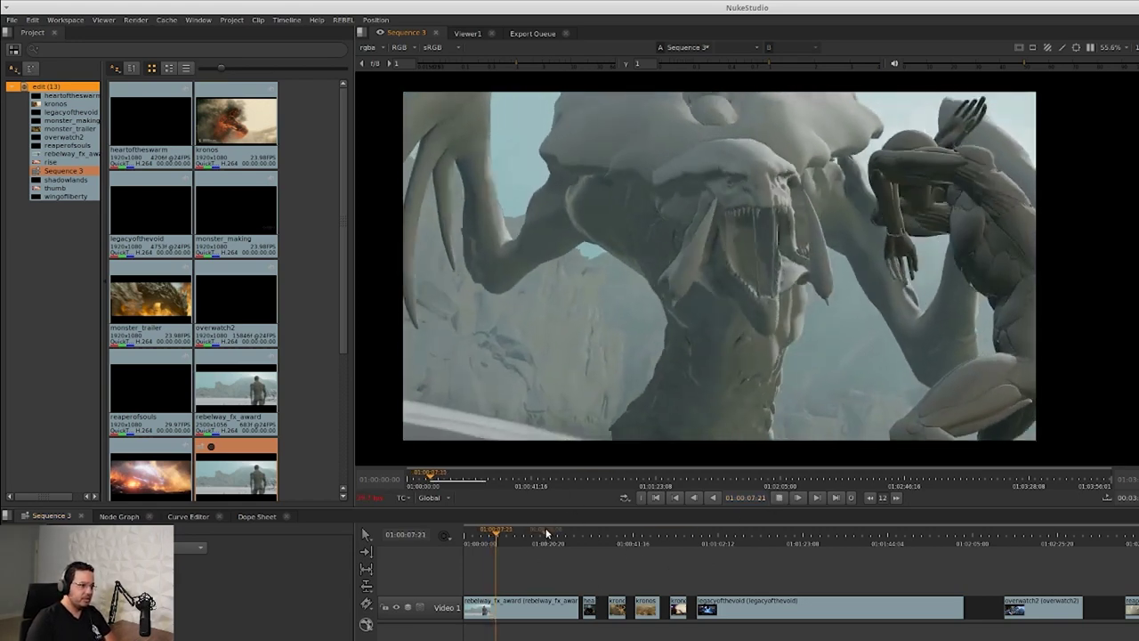
key("space")
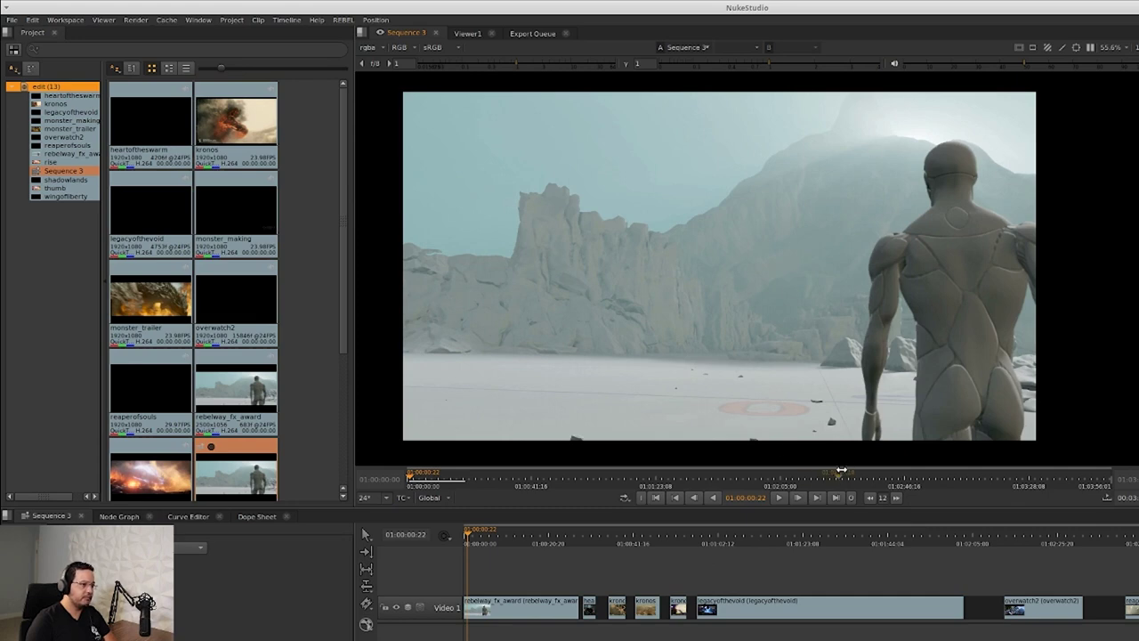
- Scrub forward to the low-angle fight frame at about 01:00:12:16, the humanoid reaching for the claw
left_click_drag(466, 546, 516, 547)
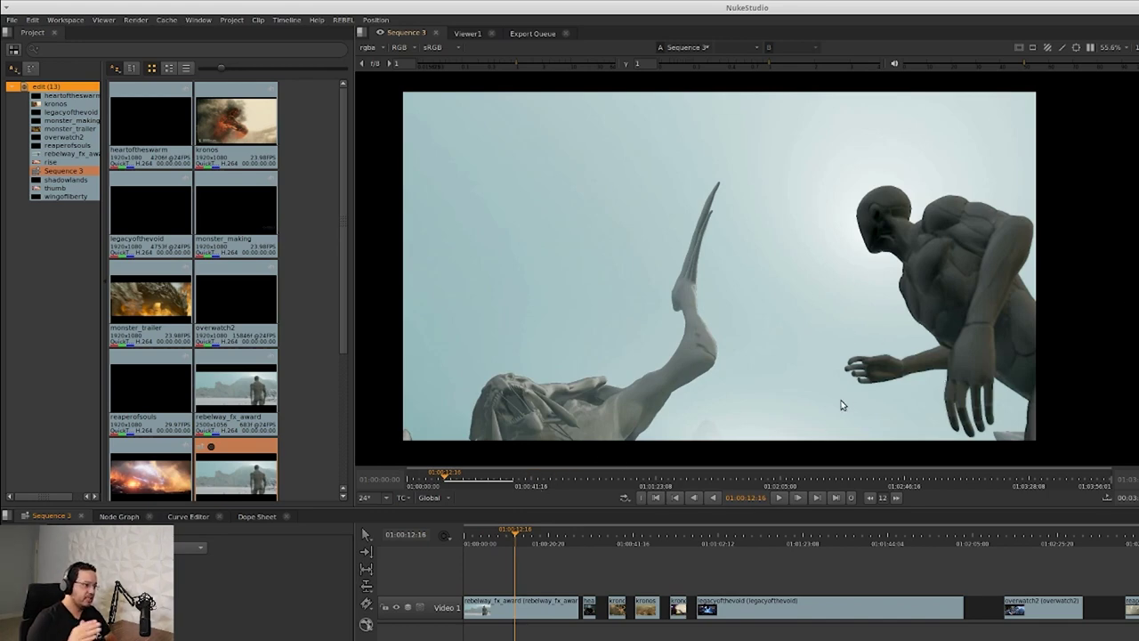
left_click(519, 539)
- Rock the playhead through the fight frames between 01:00:13 and 01:00:16
left_click_drag(520, 539, 522, 539)
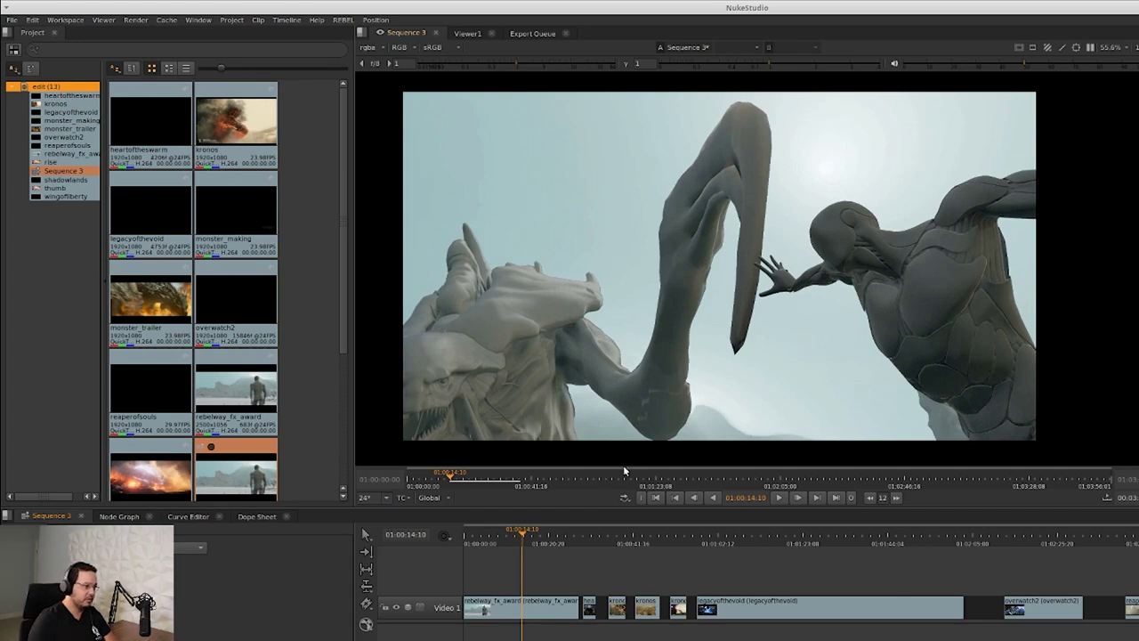
mouse_move(528, 540)
left_mouse_down()
mouse_move(514, 539)
mouse_move(524, 542)
left_mouse_up()
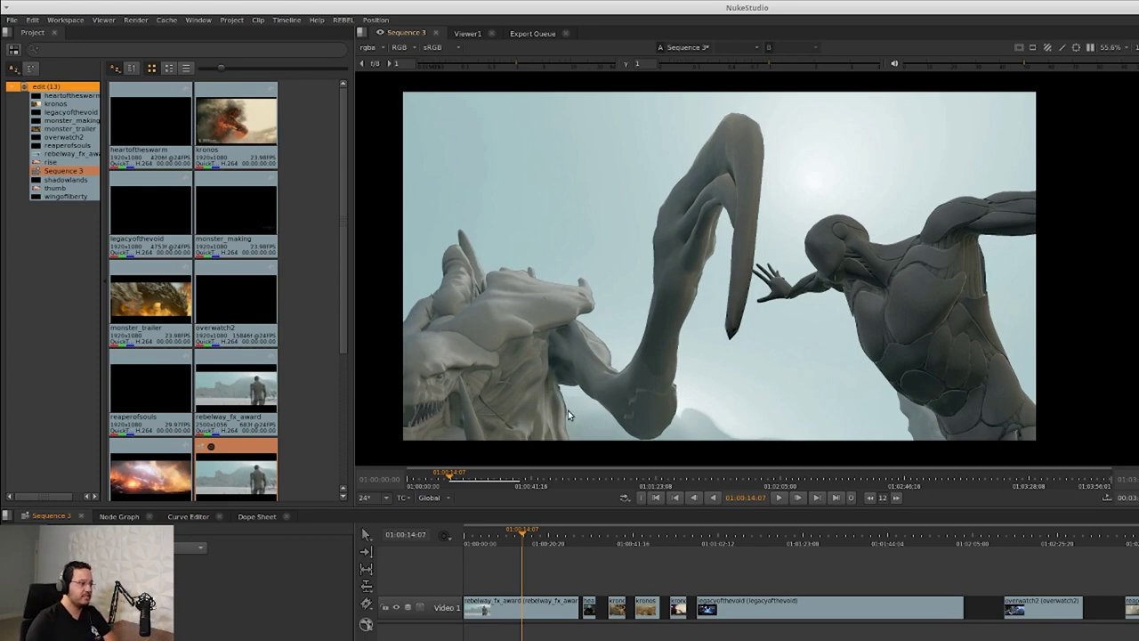
mouse_move(522, 536)
left_mouse_down()
mouse_move(533, 538)
mouse_move(523, 541)
left_mouse_up()
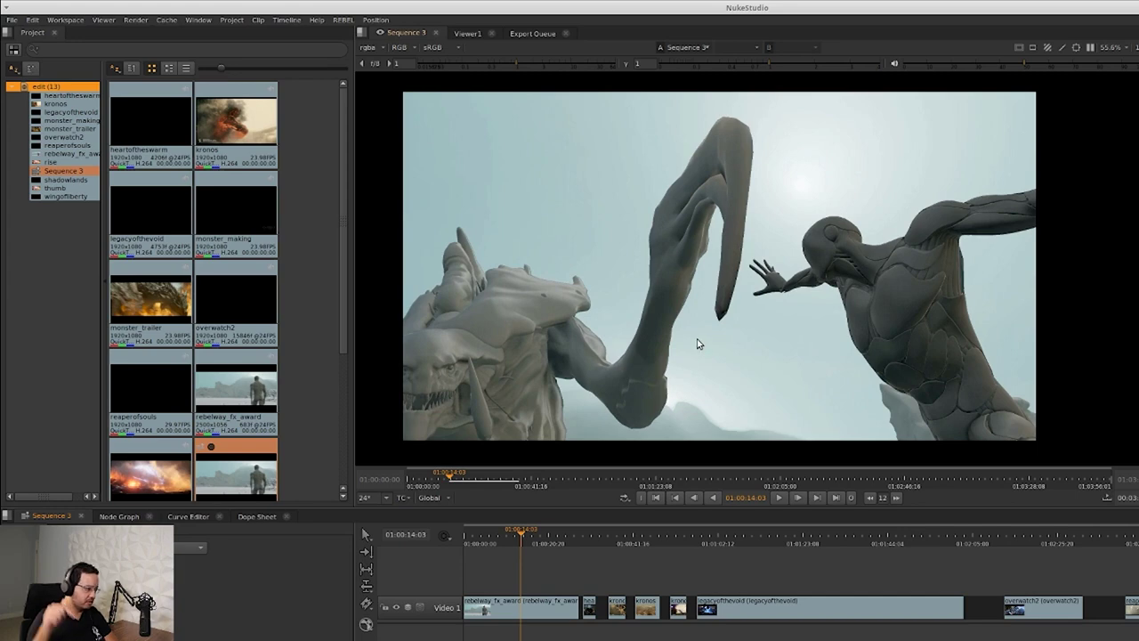
left_click_drag(516, 542, 534, 538)
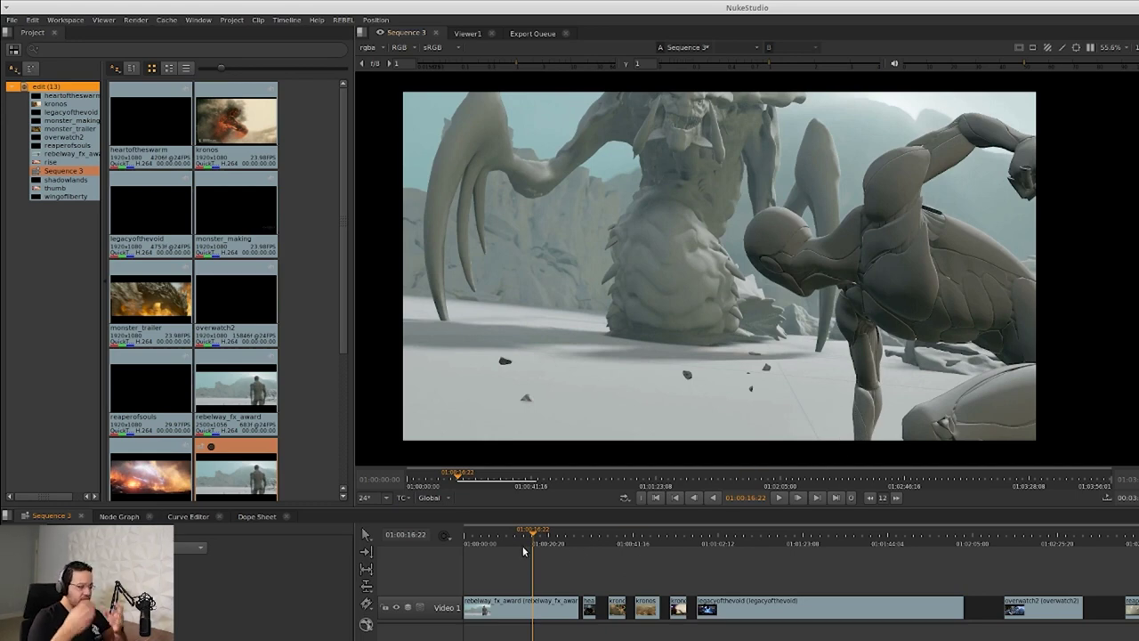
- Scrub forward from 01:00:16 to the lunge frame near 01:00:24:08
left_click_drag(534, 545, 530, 543)
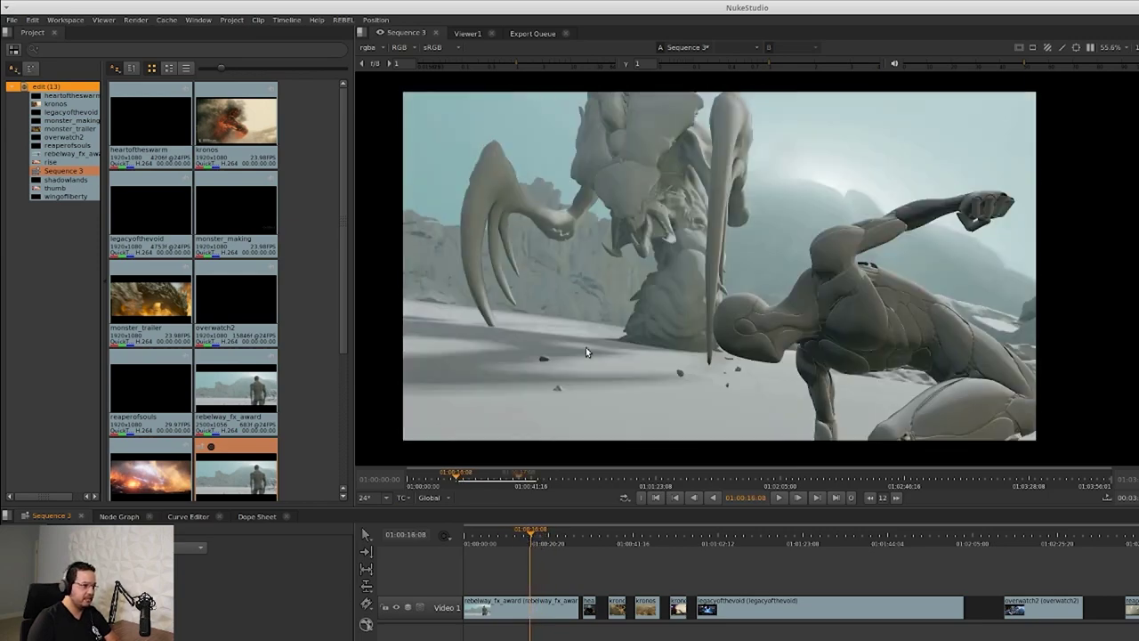
left_click_drag(531, 541, 563, 545)
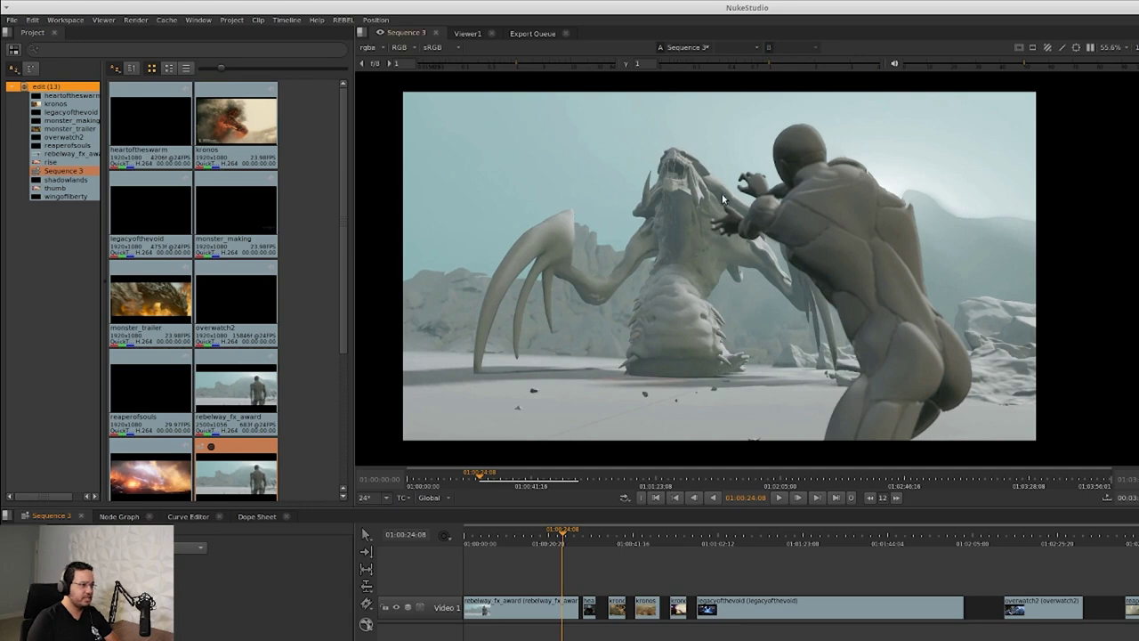
- Scrub back and forth through the creature fight shot, settling on 01:00:15:11
left_click_drag(562, 543, 566, 542)
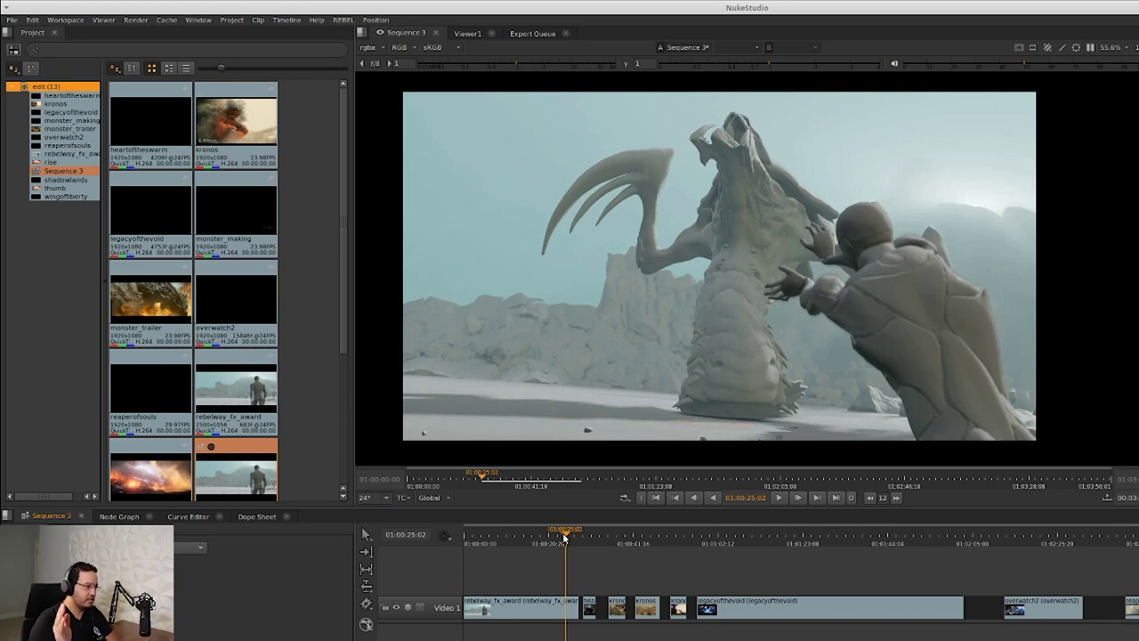
left_click(567, 538)
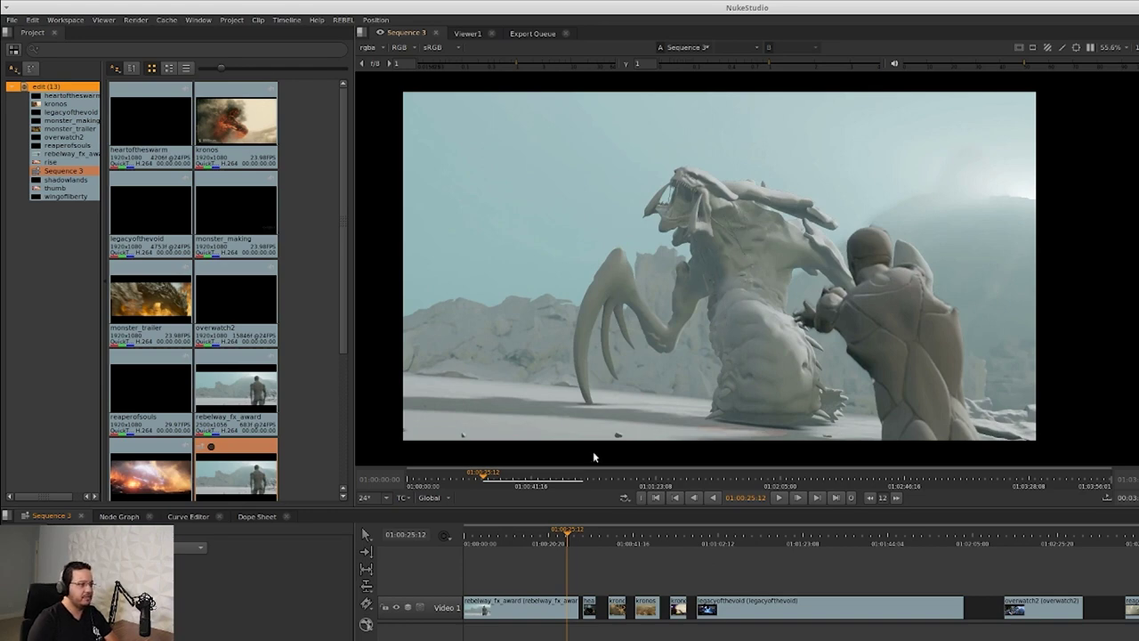
left_click_drag(567, 536, 560, 540)
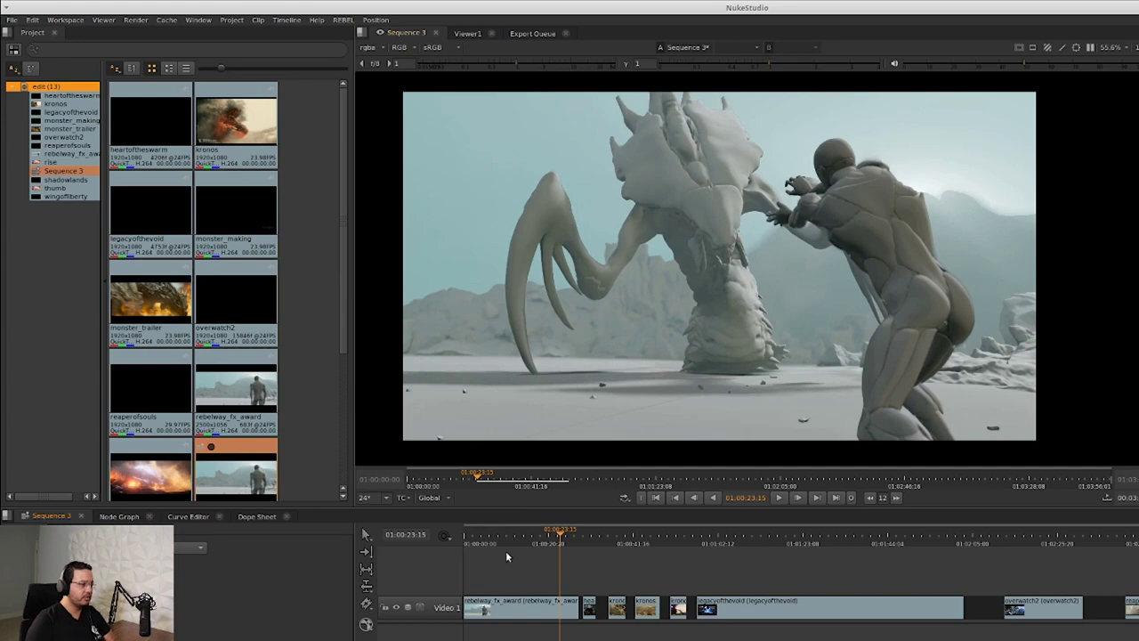
mouse_move(560, 544)
left_mouse_down()
mouse_move(574, 544)
mouse_move(562, 541)
left_mouse_up()
left_click(570, 541)
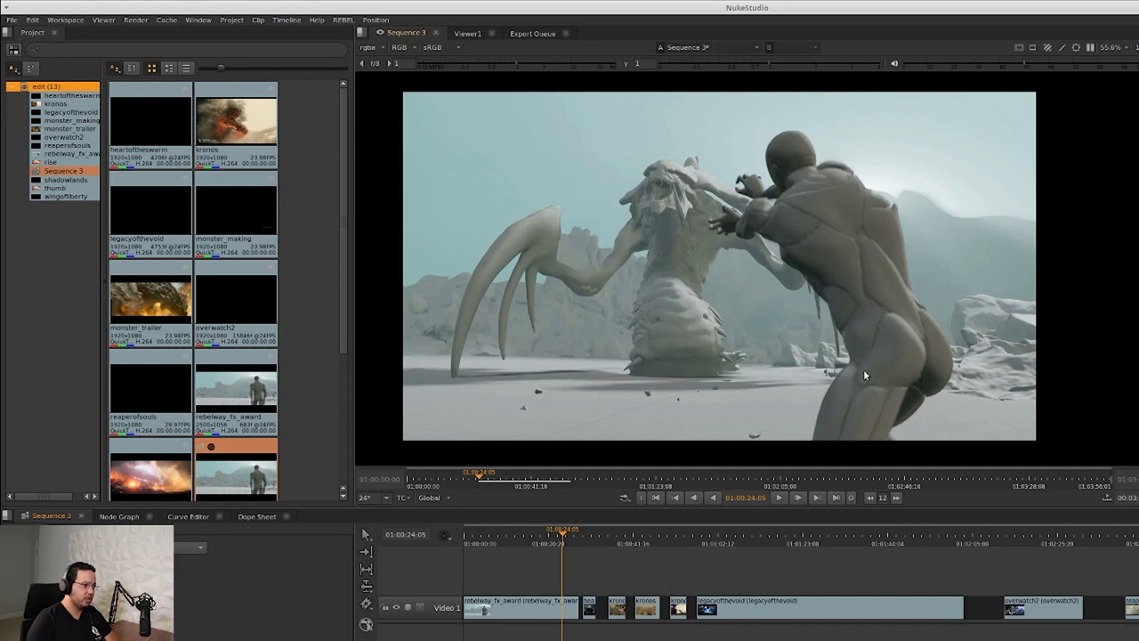
left_click_drag(561, 534, 525, 537)
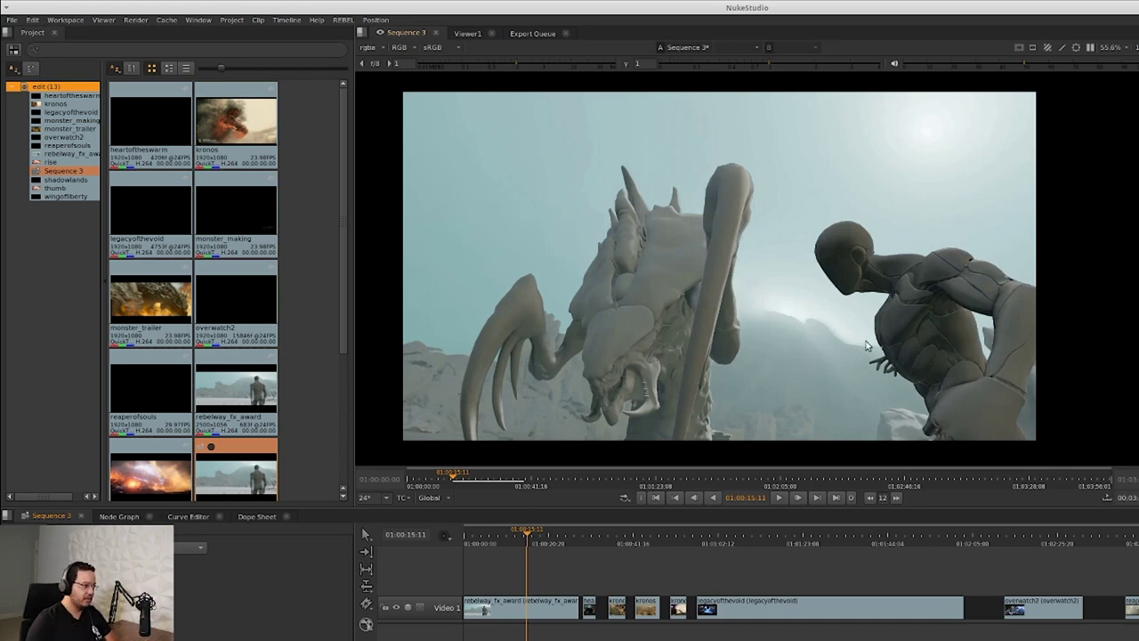
left_click(532, 540)
left_click(532, 540)
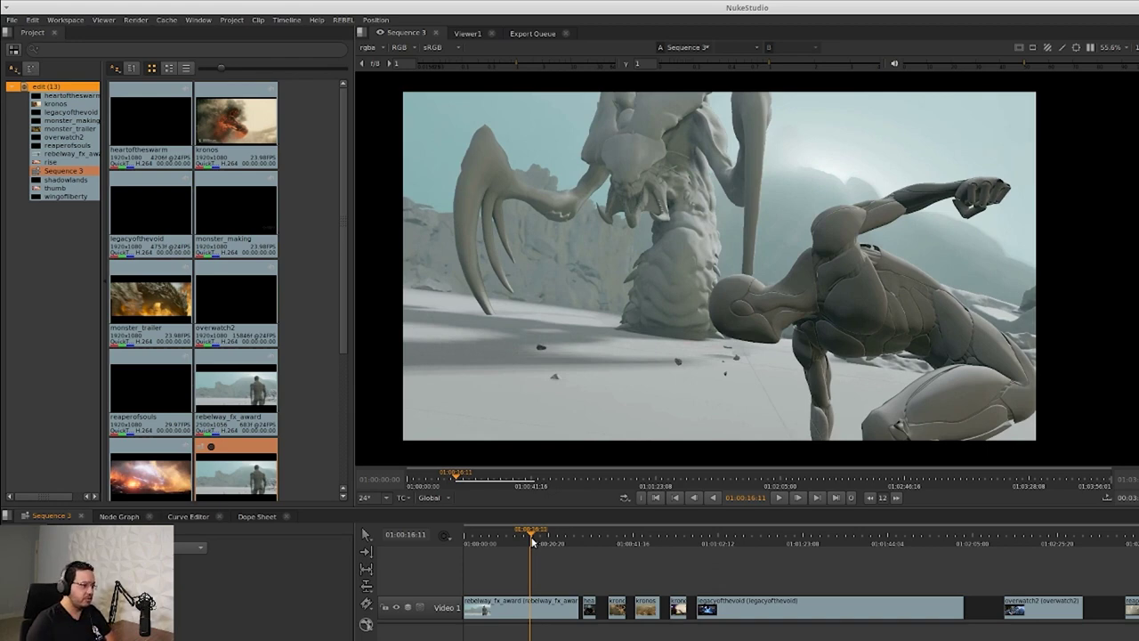
left_click_drag(532, 541, 514, 570)
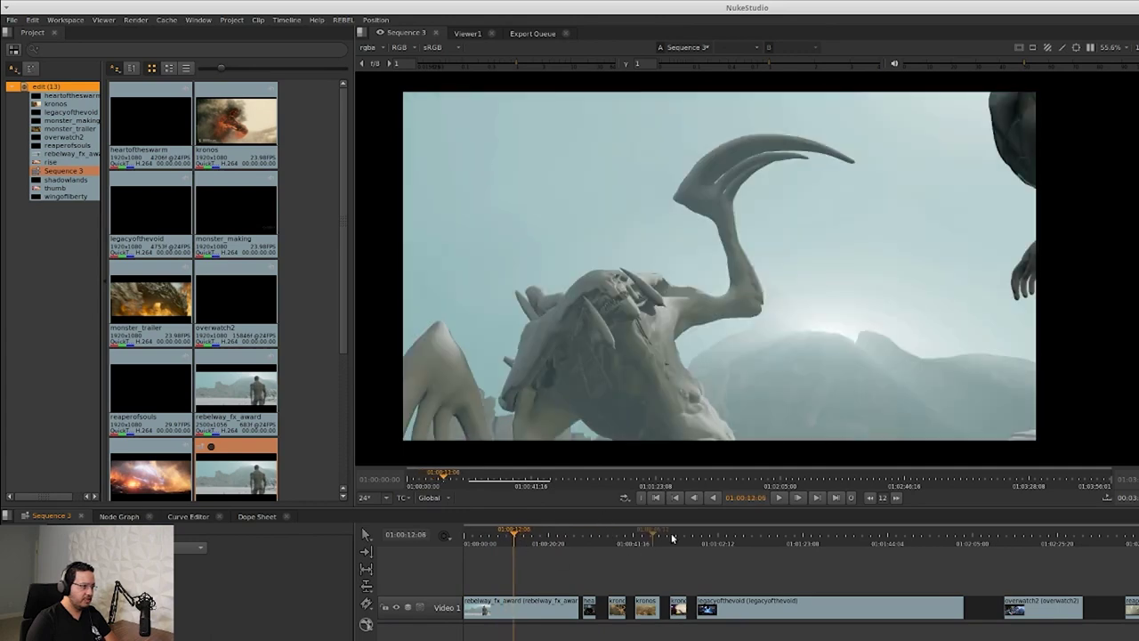
left_click(584, 534)
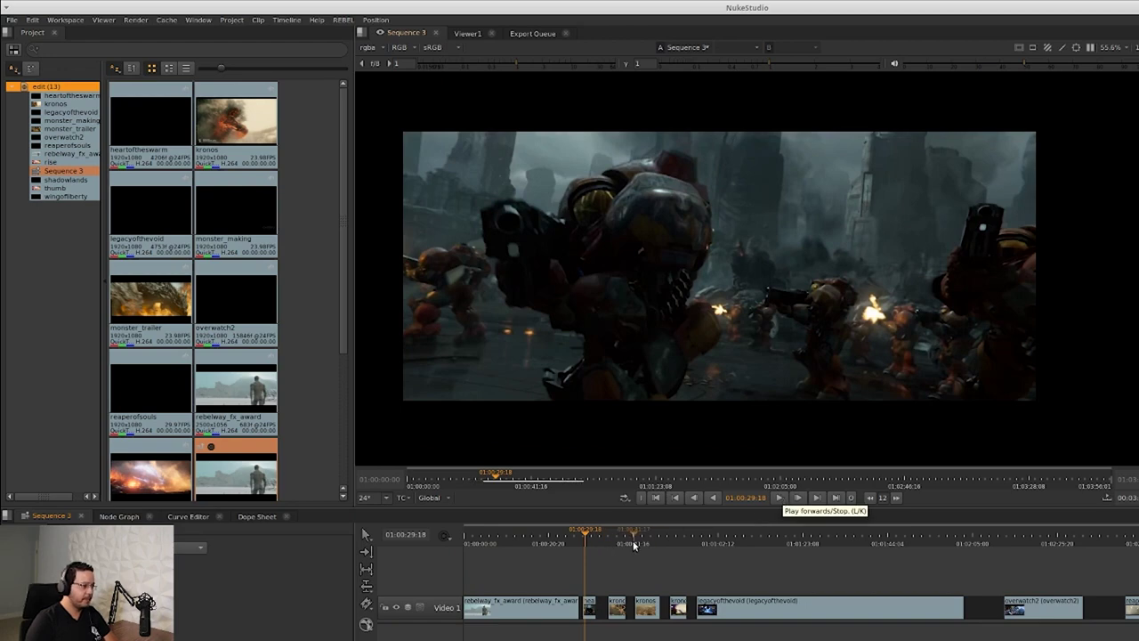
- Move into the battle shot at 01:00:29:18 and enlarge the viewer above a smaller timeline
left_click_drag(587, 534, 586, 536)
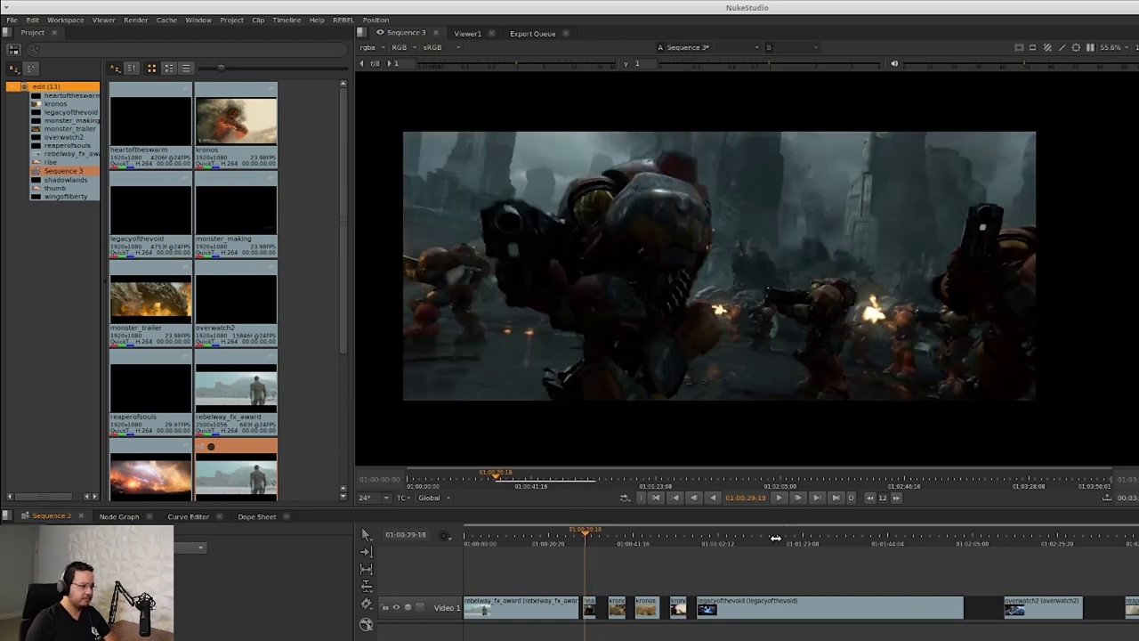
left_click_drag(745, 506, 747, 597)
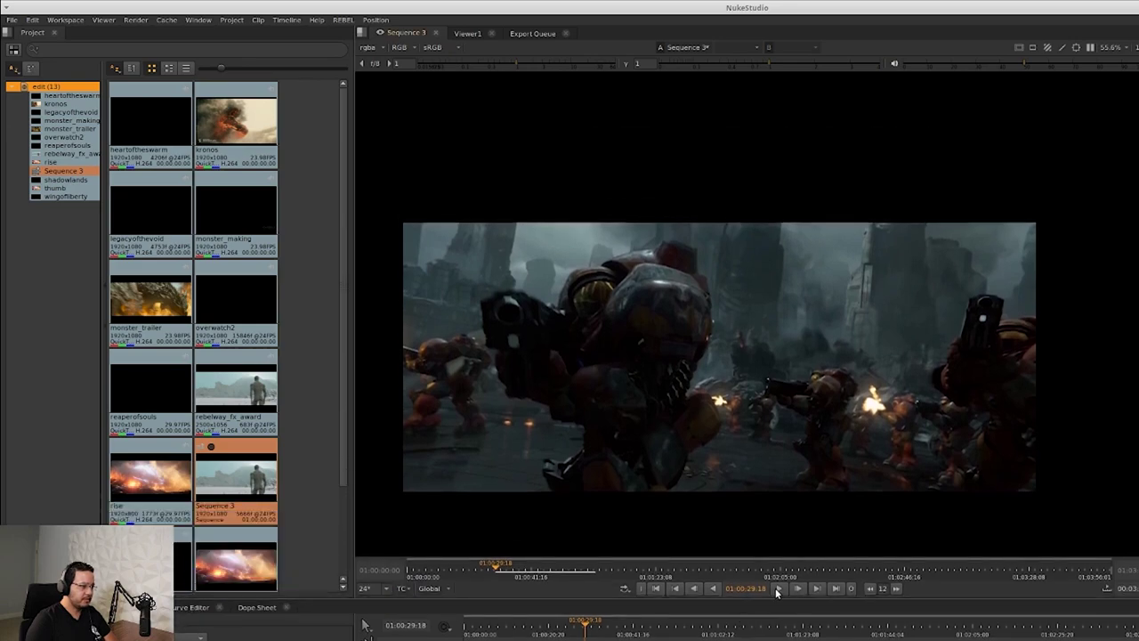
- Play the armoured soldiers' battle shot briefly, then stop it
left_click(779, 588)
scroll(837, 338, "up", 1)
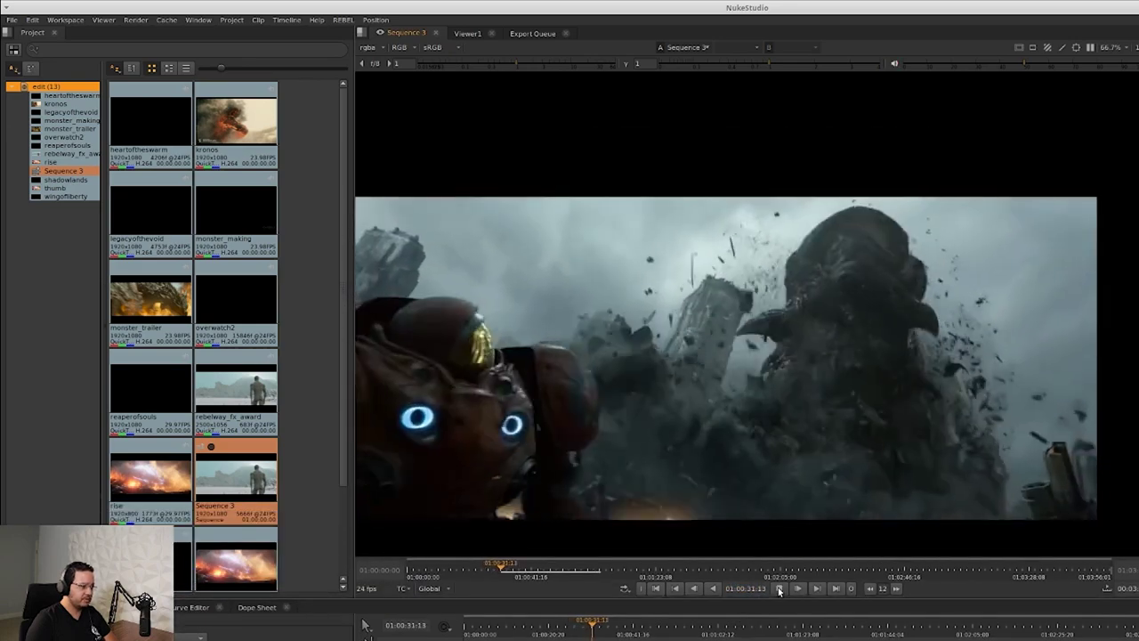
left_click(778, 588)
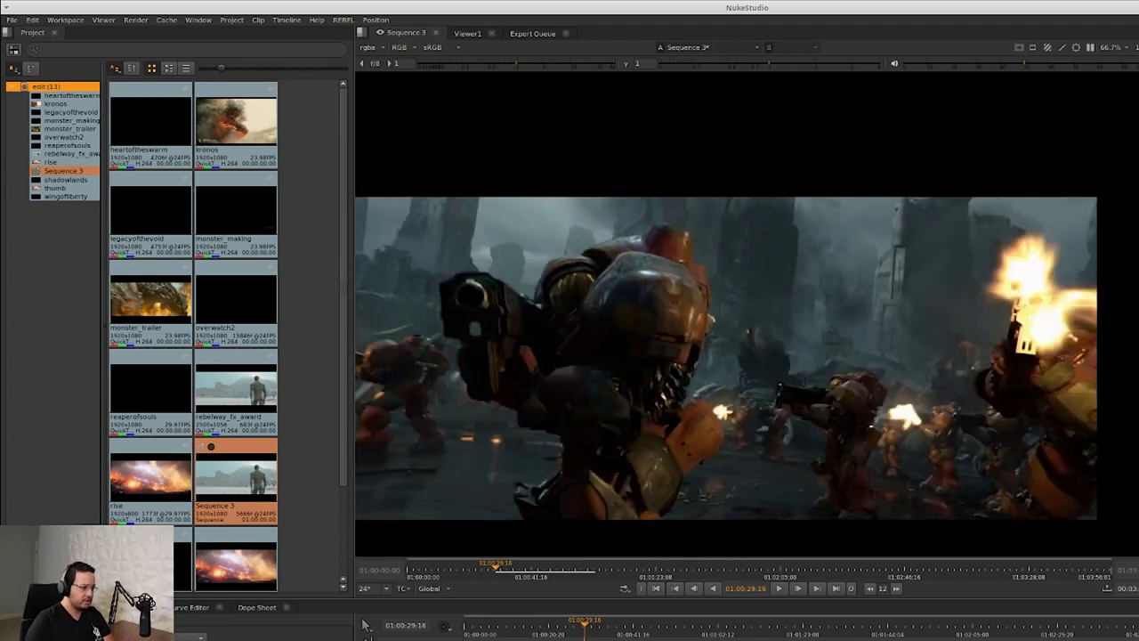
- Step through the gunfire frames around 01:00:29:18, then play Sequence 3 from its start
key("Left")
key("Left")
key("Left")
key("Left")
key("Right")
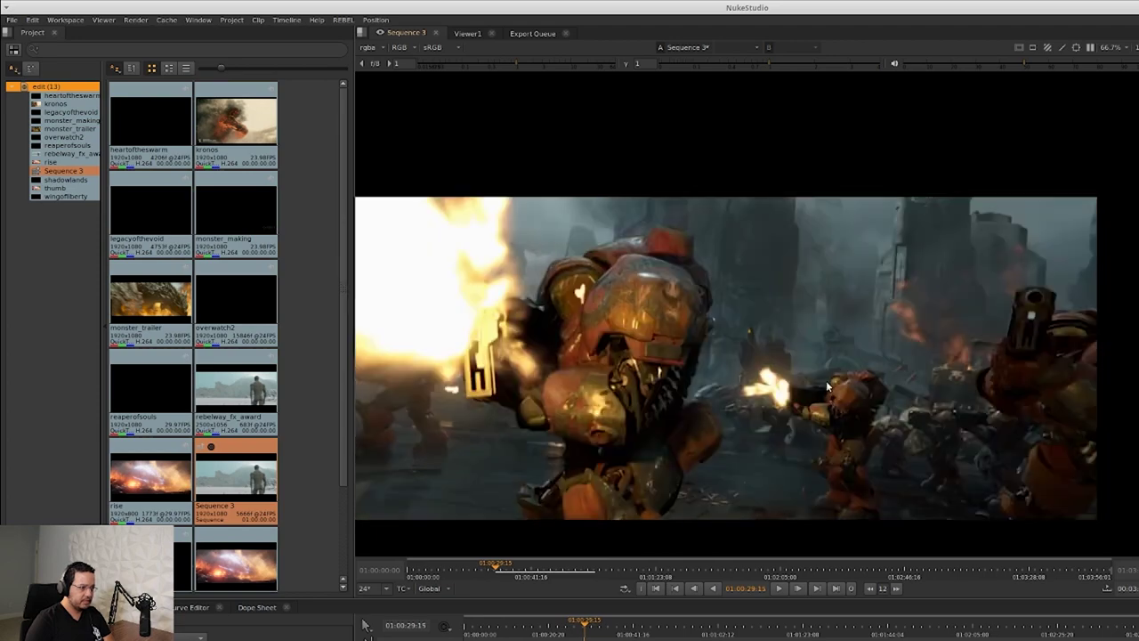
key("Right")
key("Right")
key("Right")
key("Right")
key("Right")
key("Right")
key("Right")
key("Right")
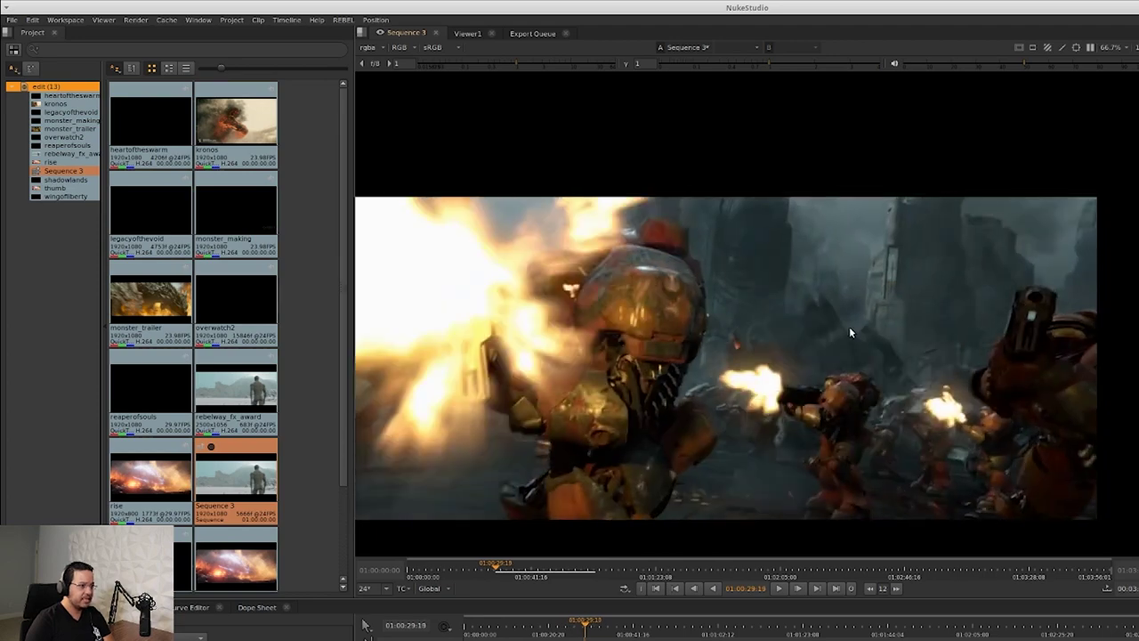
key("Right")
key("Right")
key("Right")
key("Right")
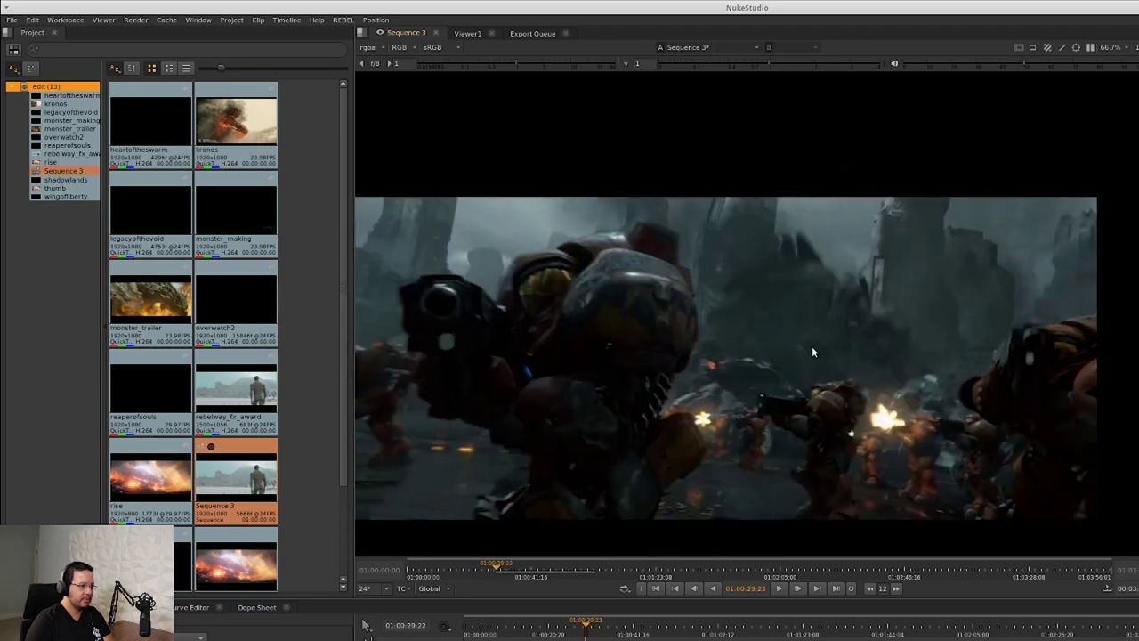
key("Left")
key("Left")
key("Left")
key("Left")
key("Left")
key("Left")
key("Left")
key("Left")
key("Left")
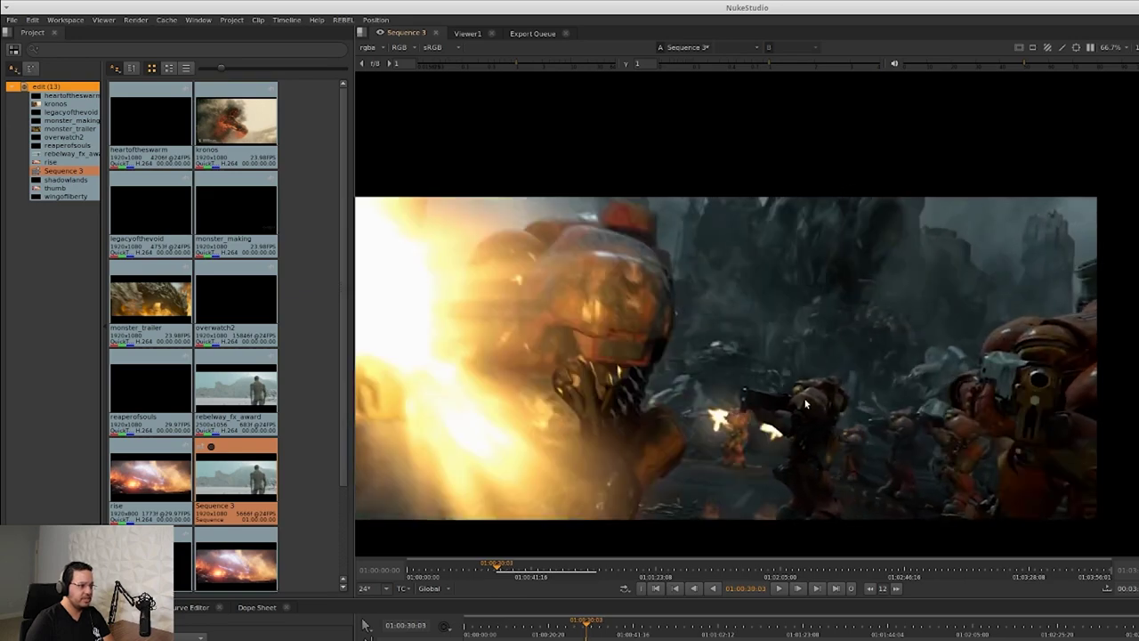
left_click_drag(498, 620, 459, 623)
key("space")
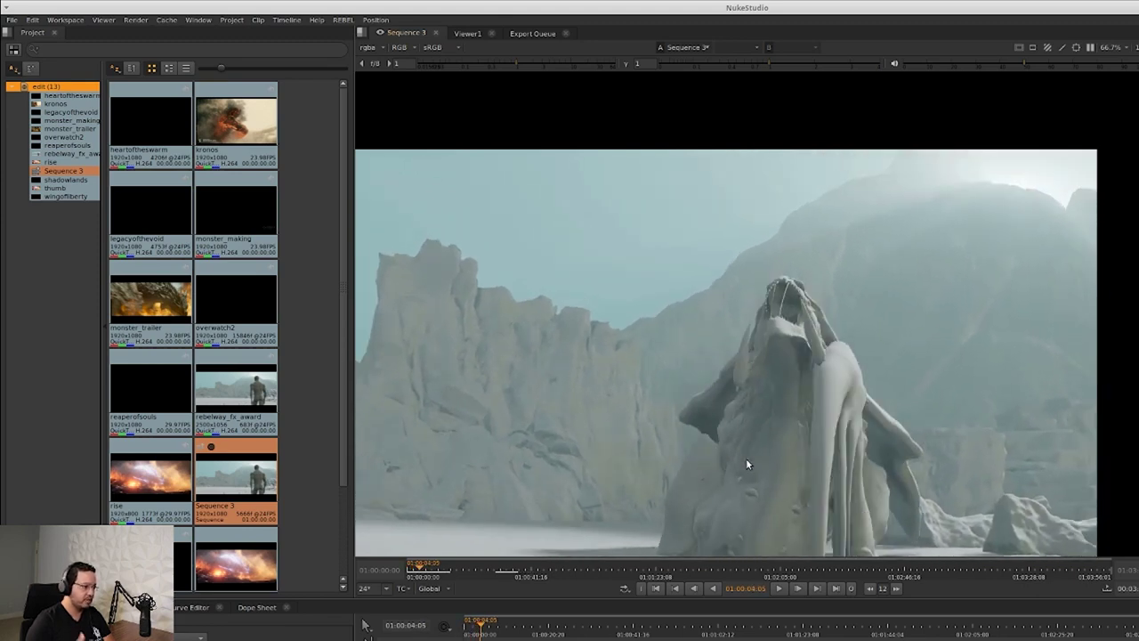
- Jump between shots to about 01:00:41 and play into the golden fire-effects shot
left_click(583, 626)
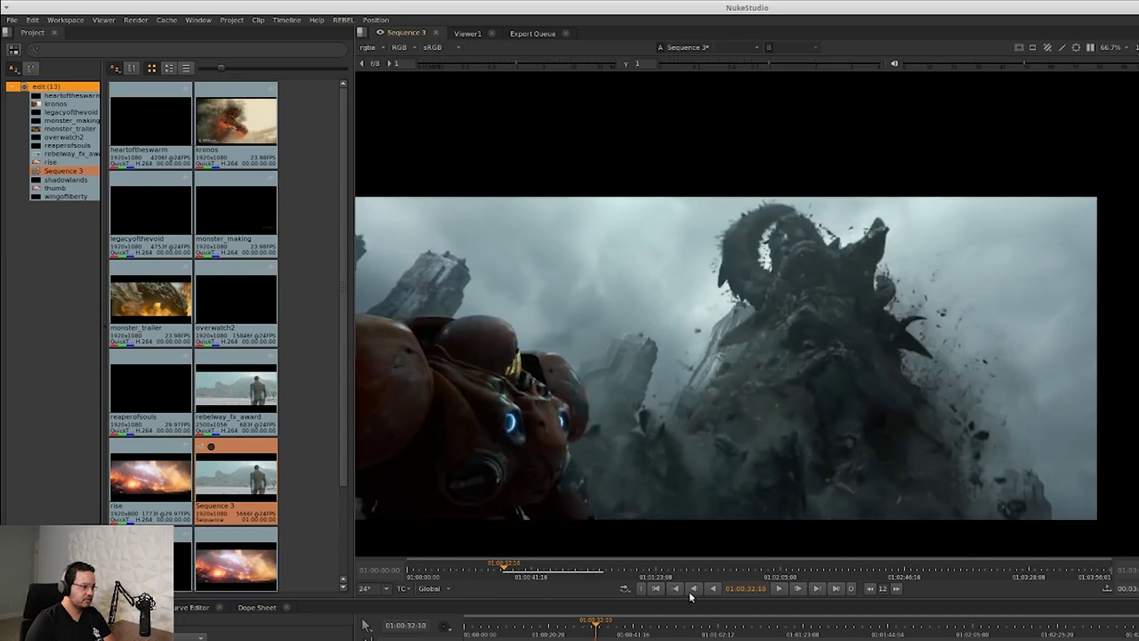
left_click(608, 629)
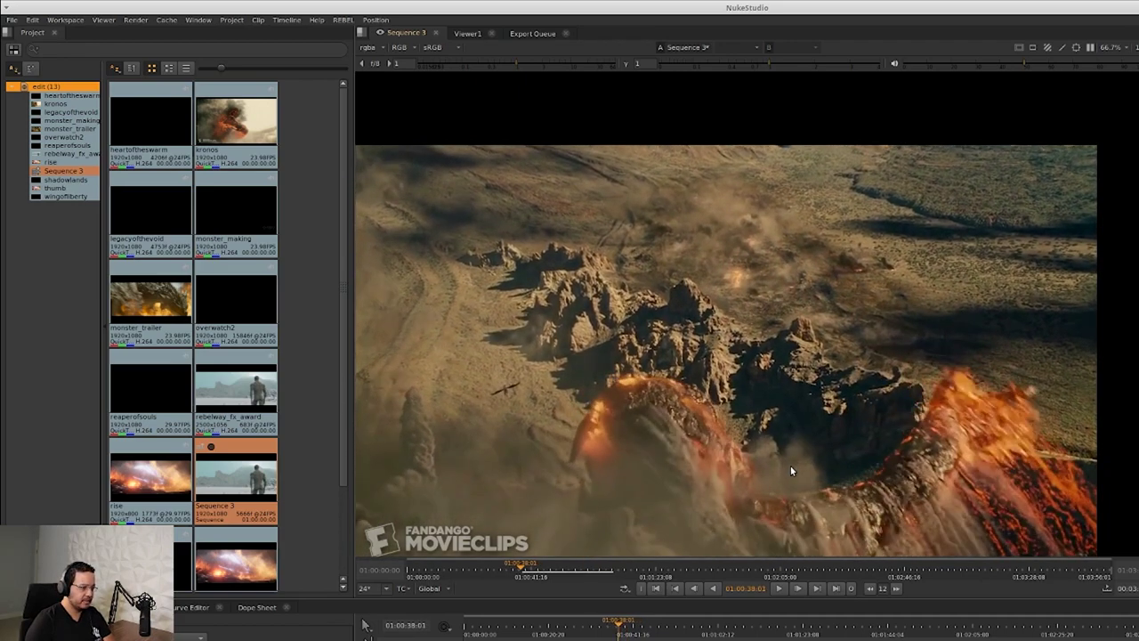
left_click_drag(479, 631, 530, 634)
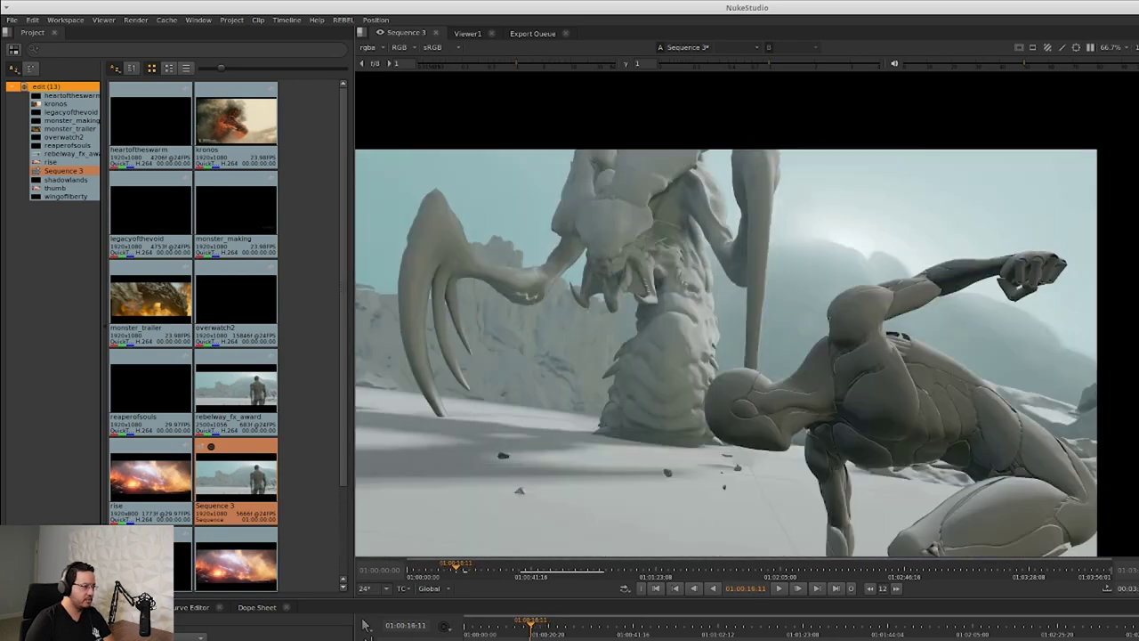
left_click_drag(654, 633, 630, 627)
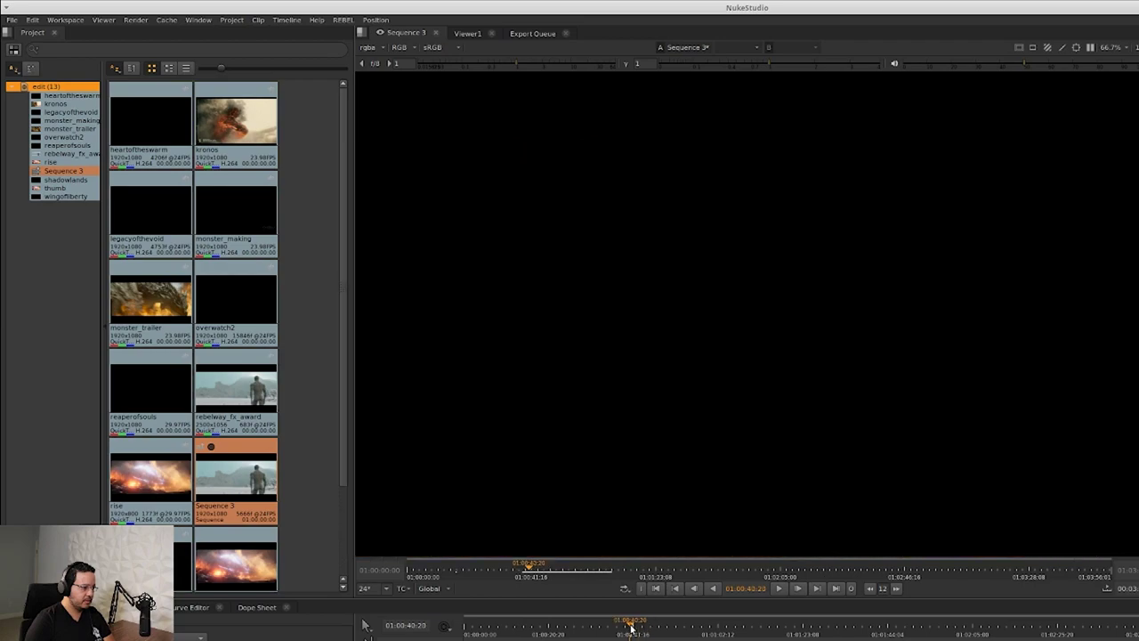
left_click(779, 588)
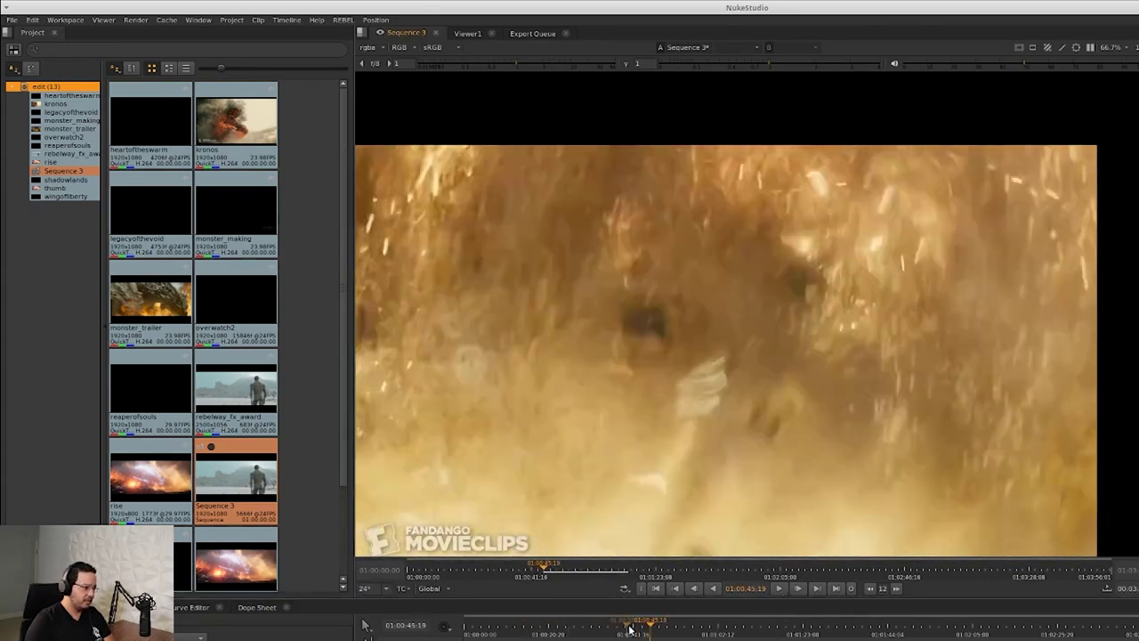
- Stop on the dusty fire shot, fine-scrub from 01:00:43:04 to 01:00:43:11, and play onward
left_click(638, 626)
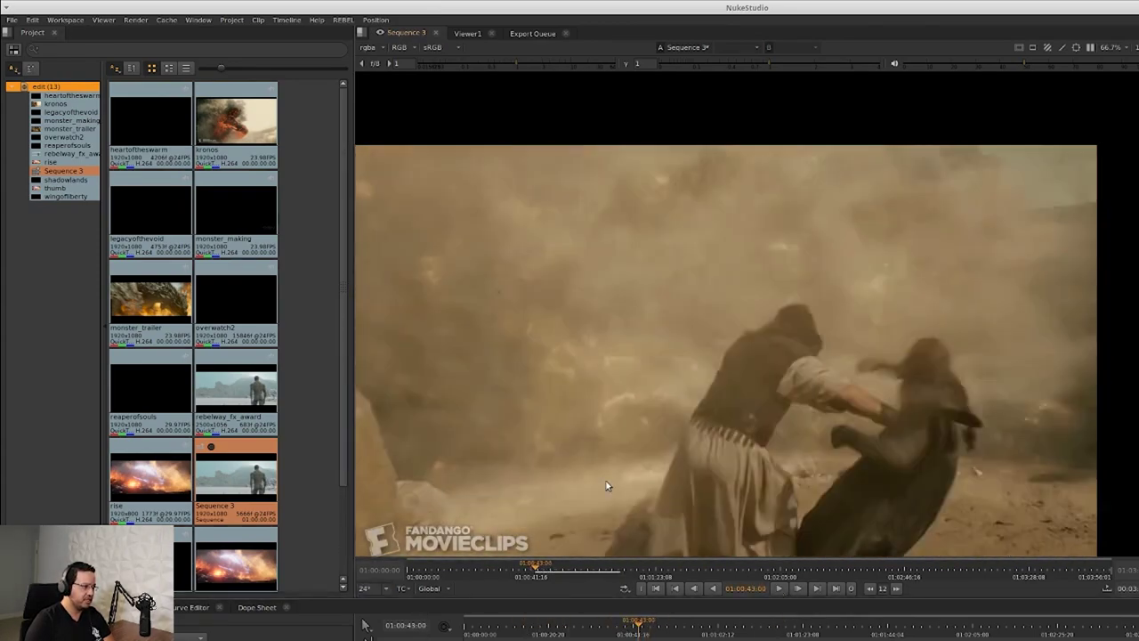
left_click(637, 629)
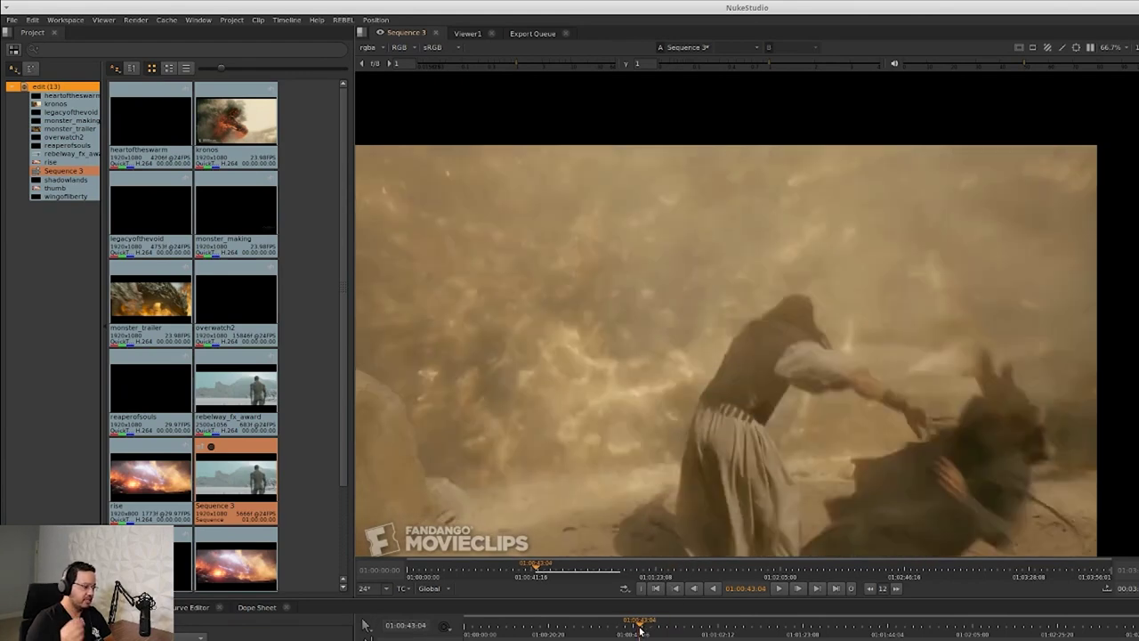
left_click_drag(638, 628, 635, 628)
left_click(637, 628)
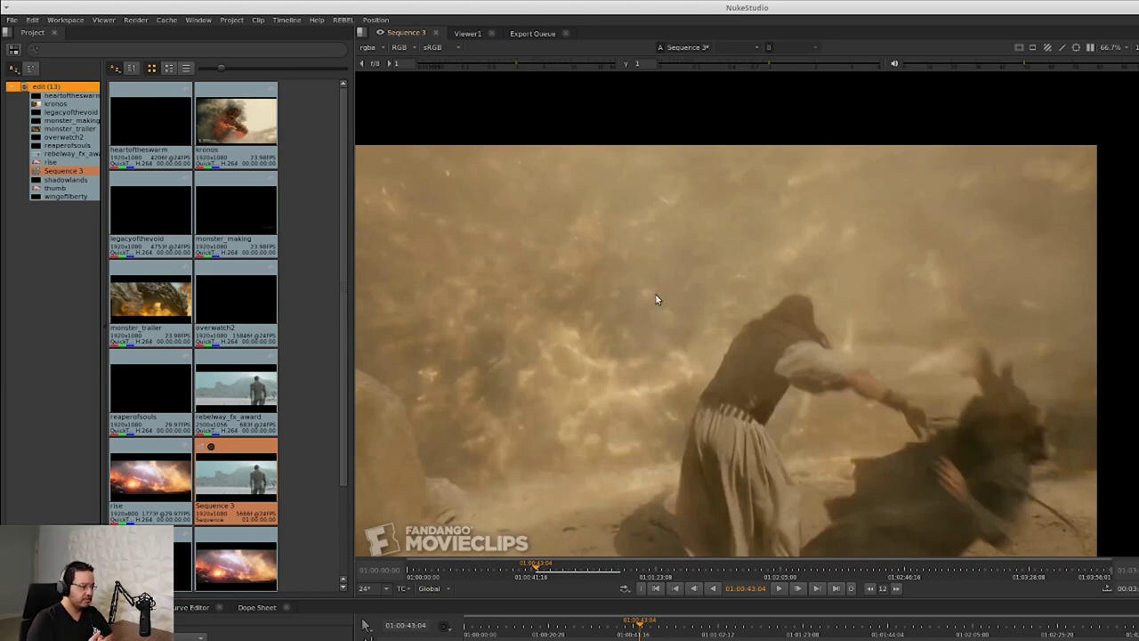
left_click_drag(637, 627, 640, 628)
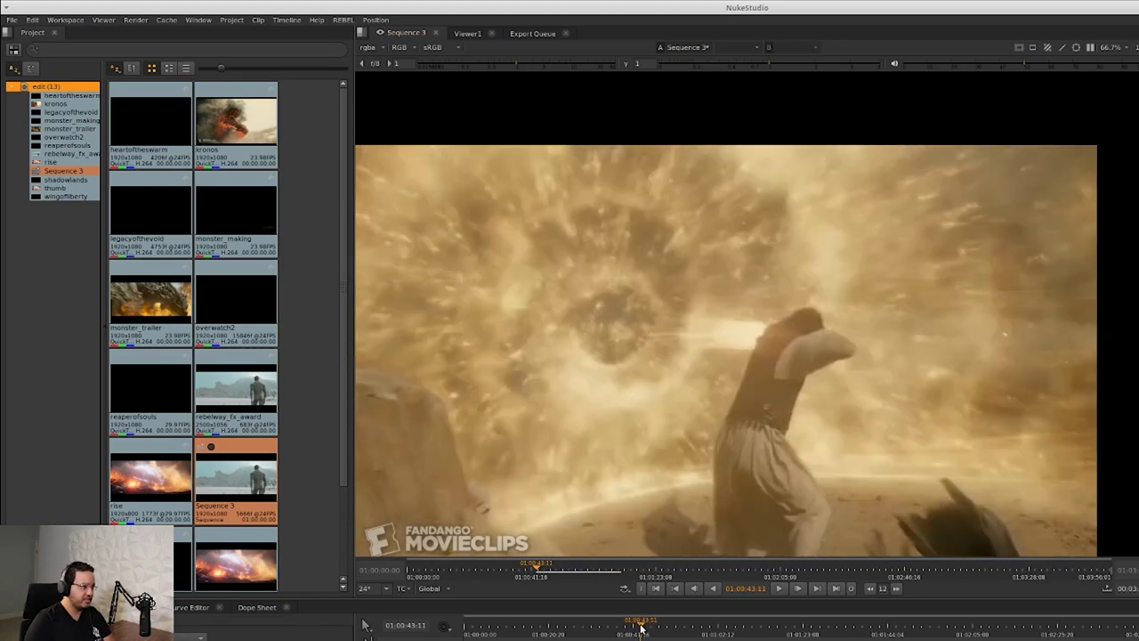
left_click(779, 588)
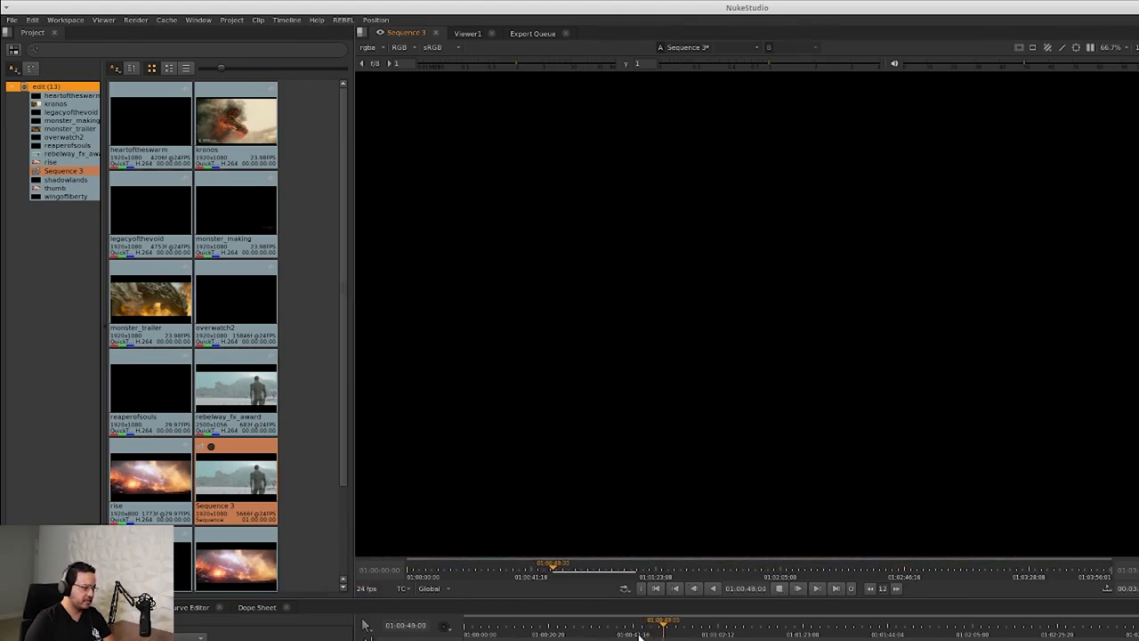
- Revisit the creature shot, then skip to the fiery winged-figure shot near 01:00:51 and play it
left_click(637, 630)
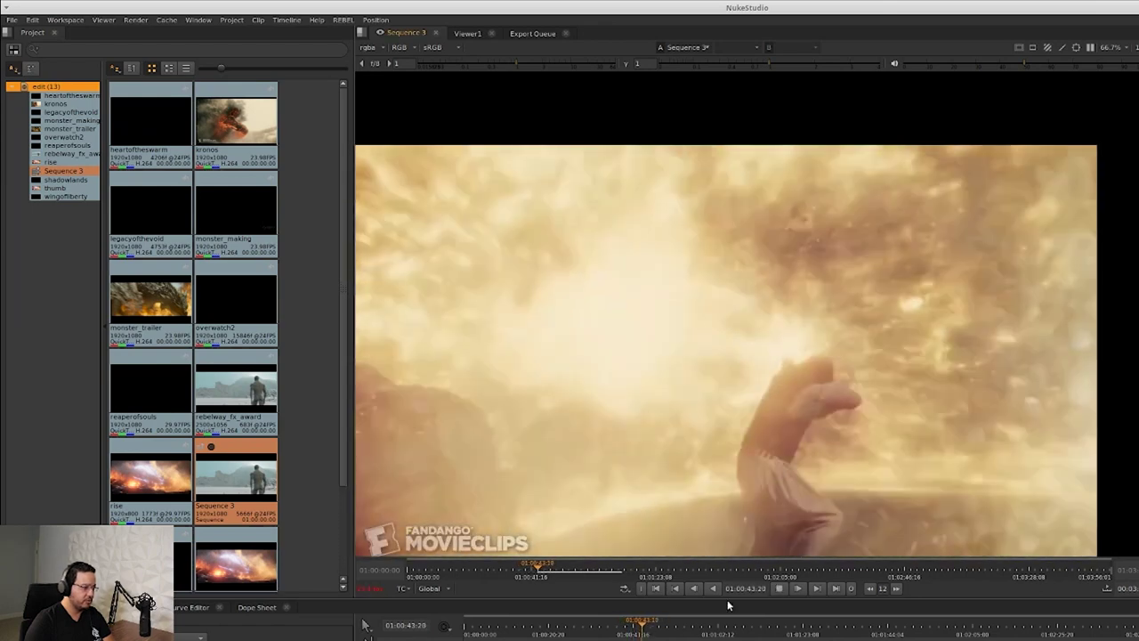
left_click(501, 630)
left_click_drag(502, 630, 523, 634)
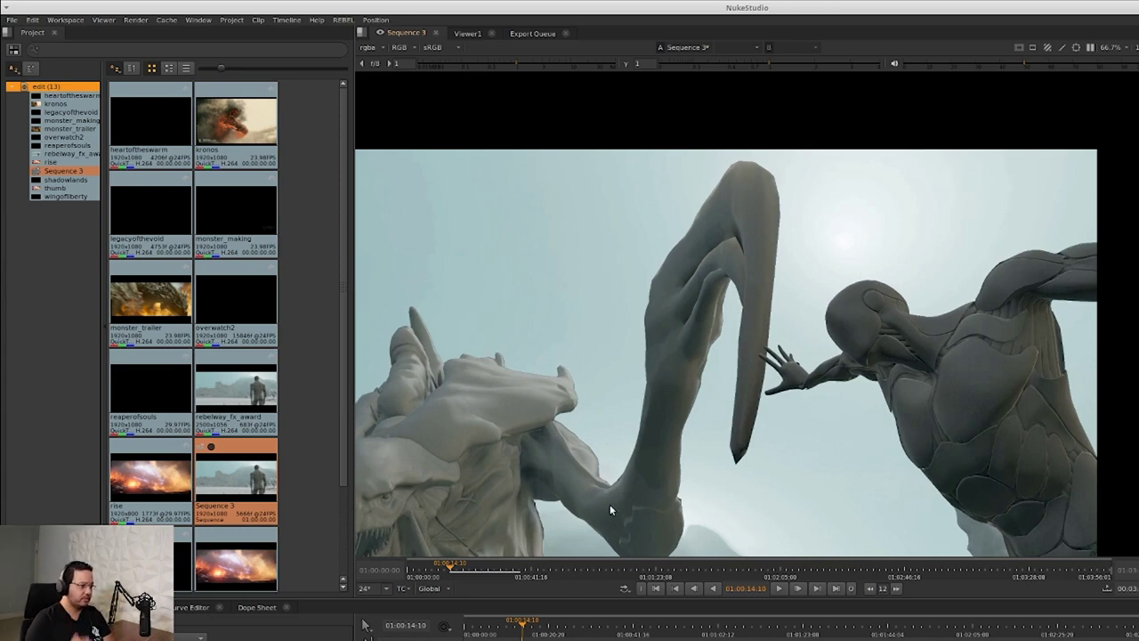
left_click_drag(640, 620, 671, 628)
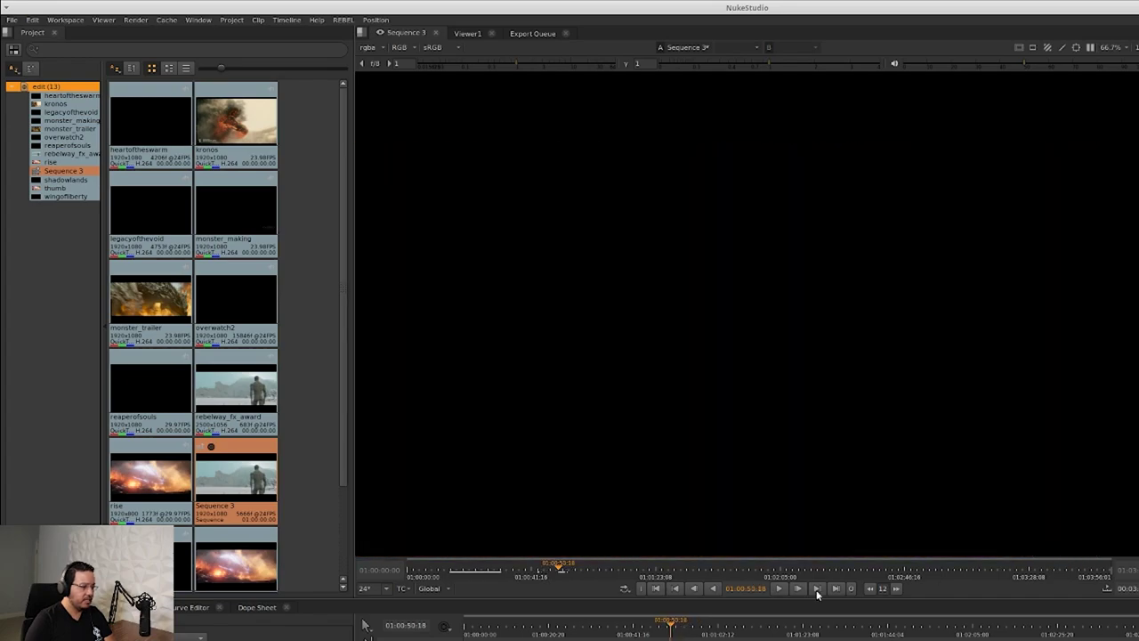
left_click(782, 588)
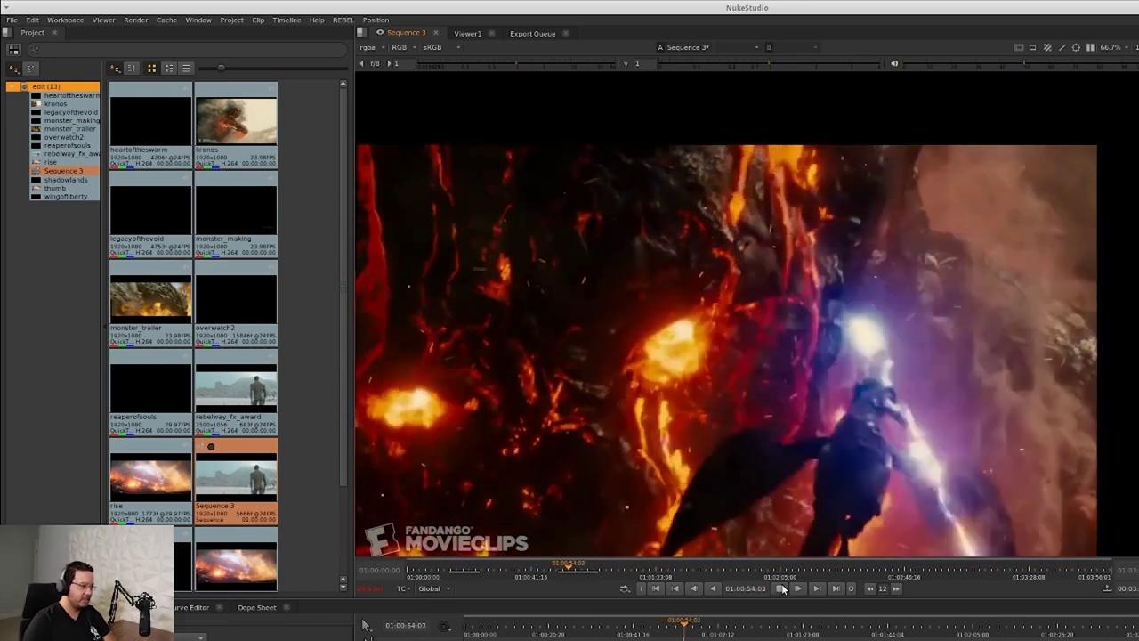
- Play Sequence 3 from its first frame and stop on the opening creature shot
key("space")
left_click(535, 628)
key("Home")
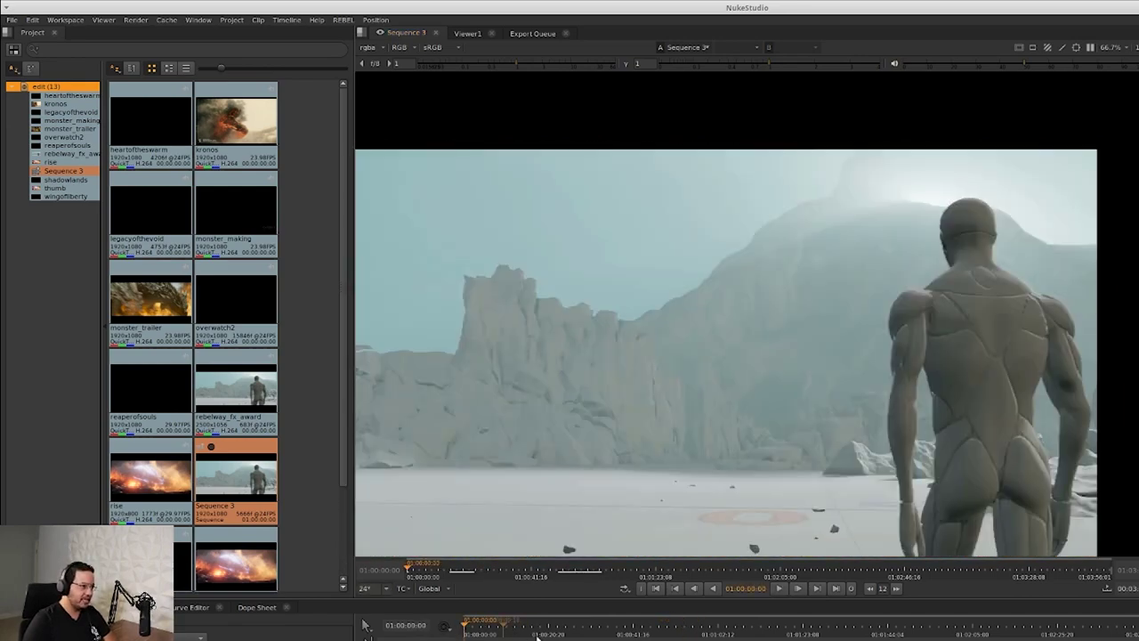
left_click(779, 588)
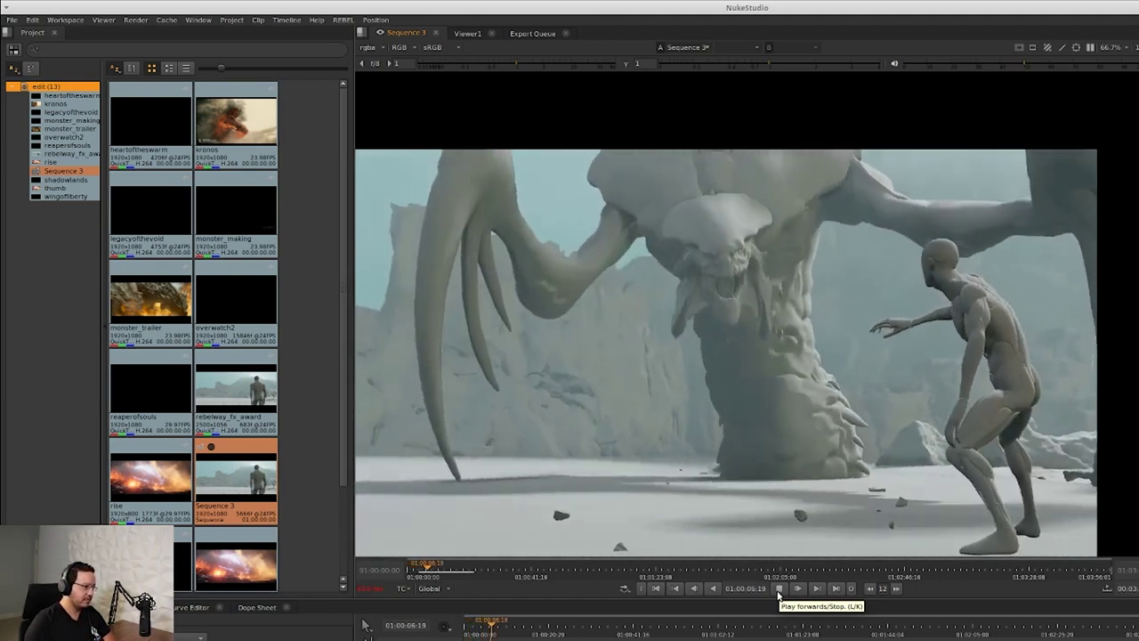
left_click(779, 588)
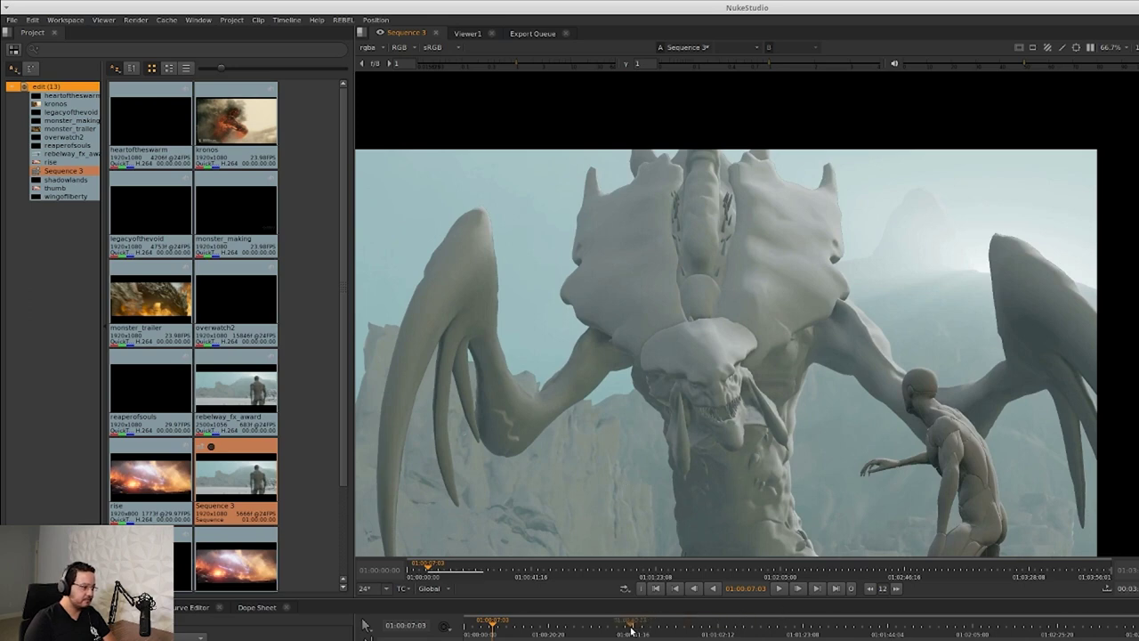
- Skip to the fiery winged-figure shot at 01:00:51 and play it twice from its start
left_click_drag(629, 634, 672, 629)
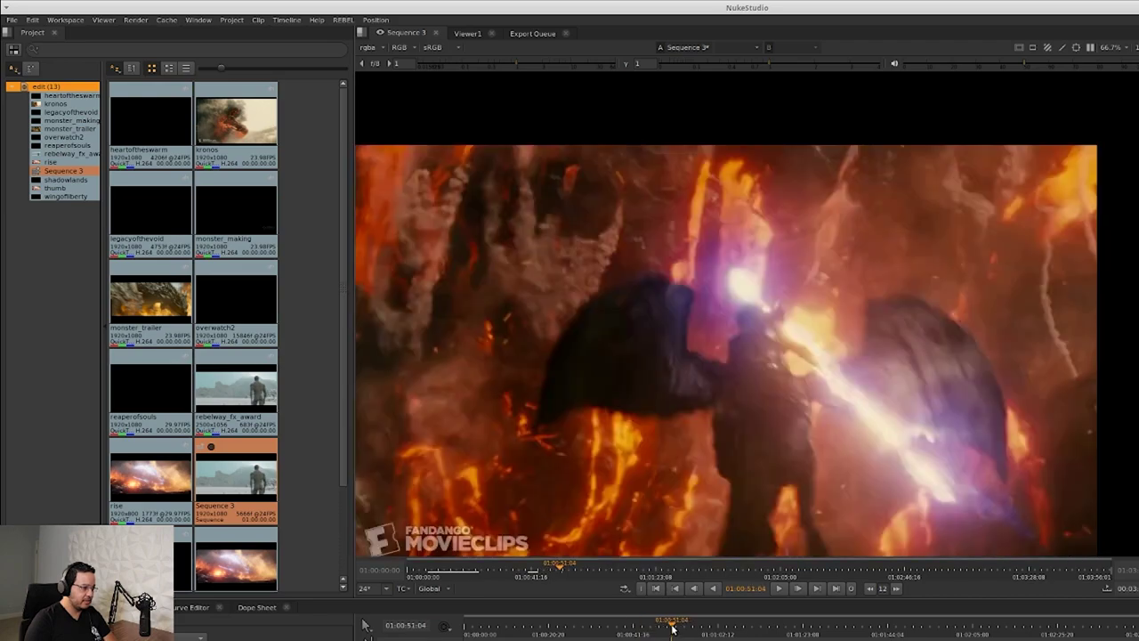
left_click(778, 588)
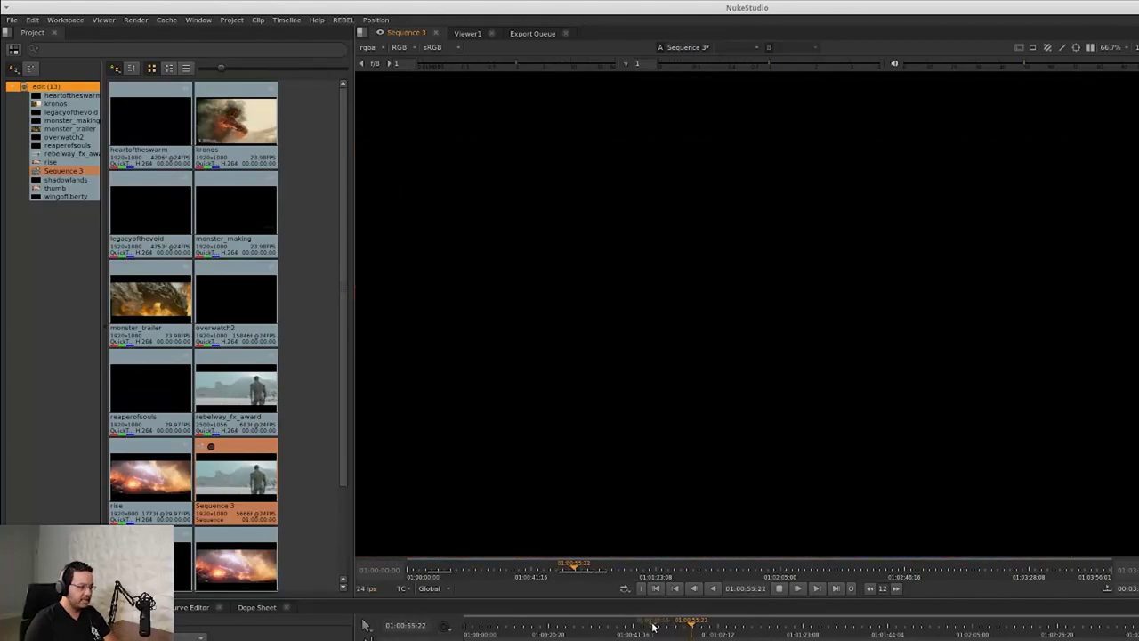
left_click(672, 627)
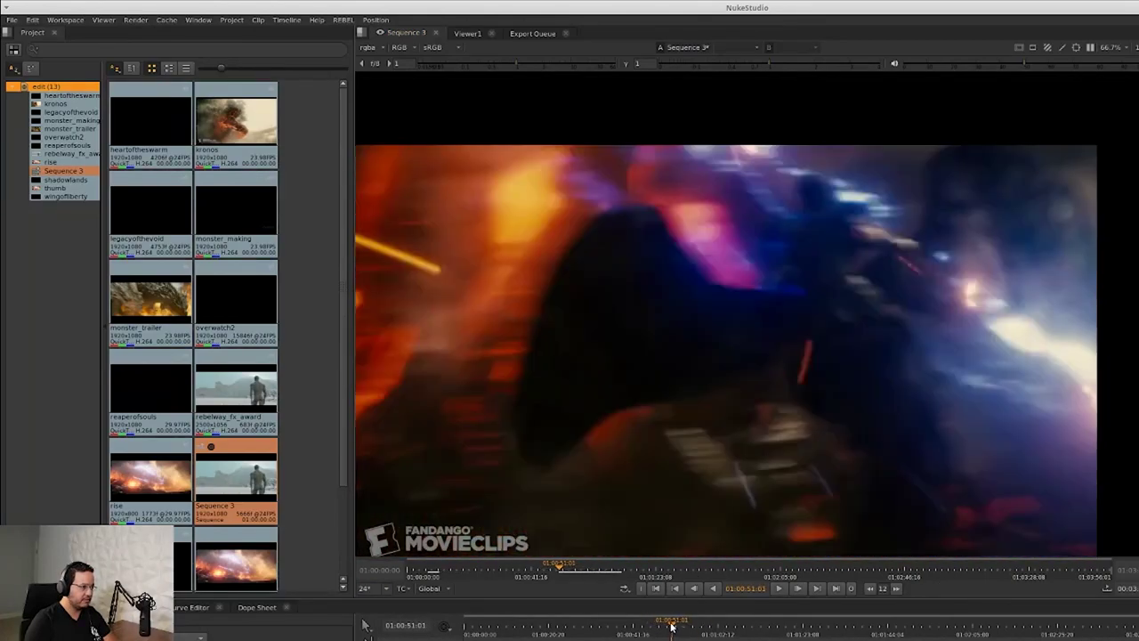
left_click(779, 588)
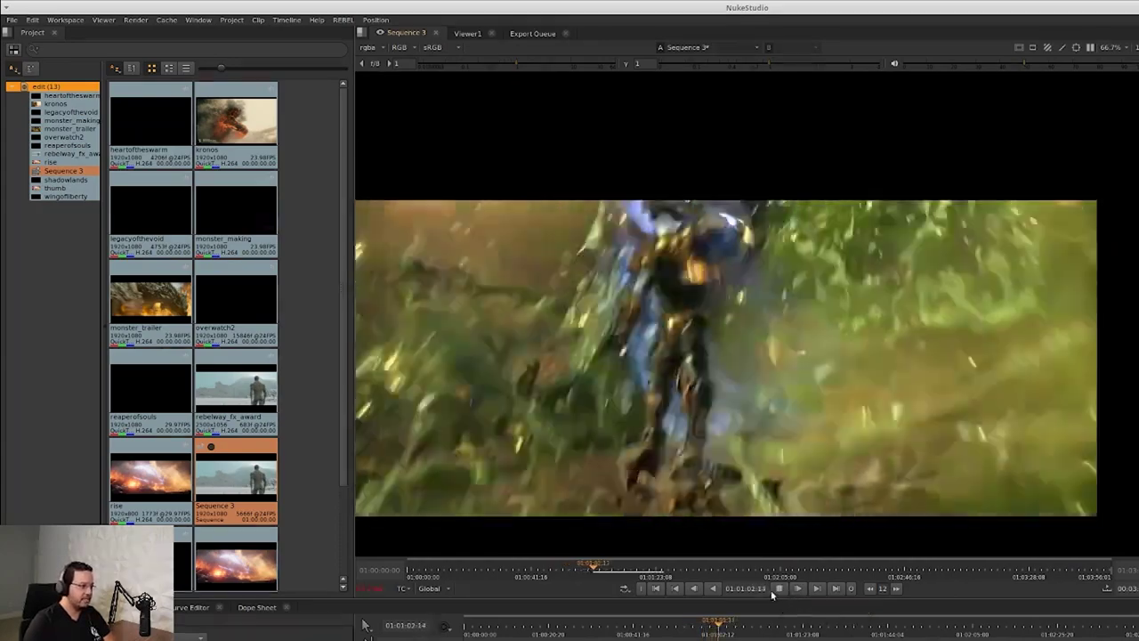
- Rewind into the liquid splash shot and scrub back and forth around 01:00:59–01:01:00
key("j")
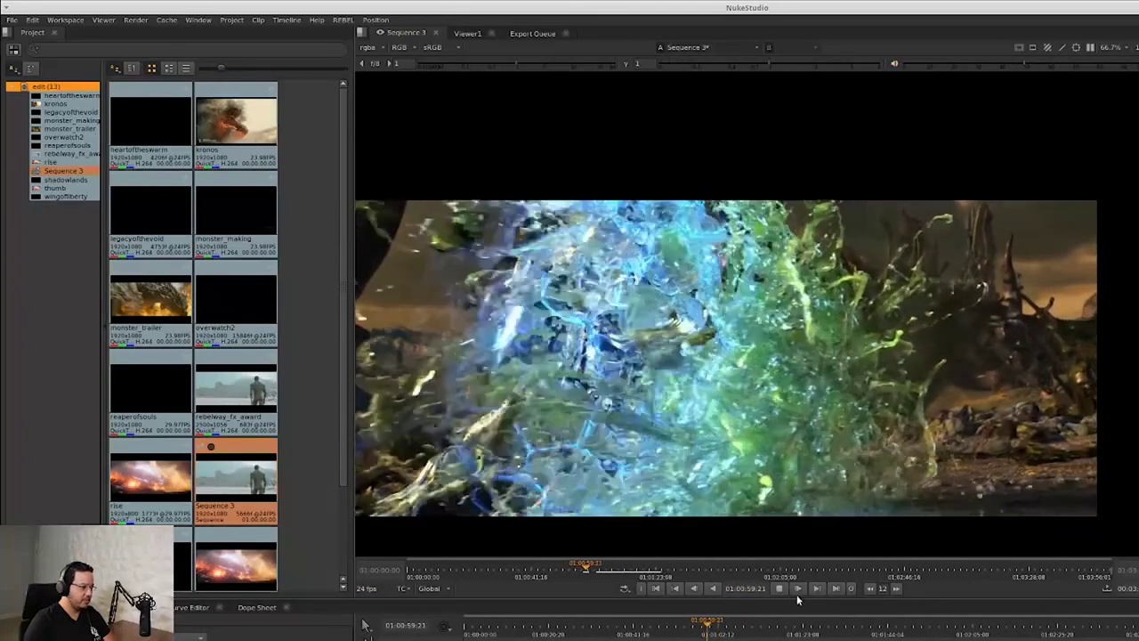
left_click_drag(709, 627, 703, 628)
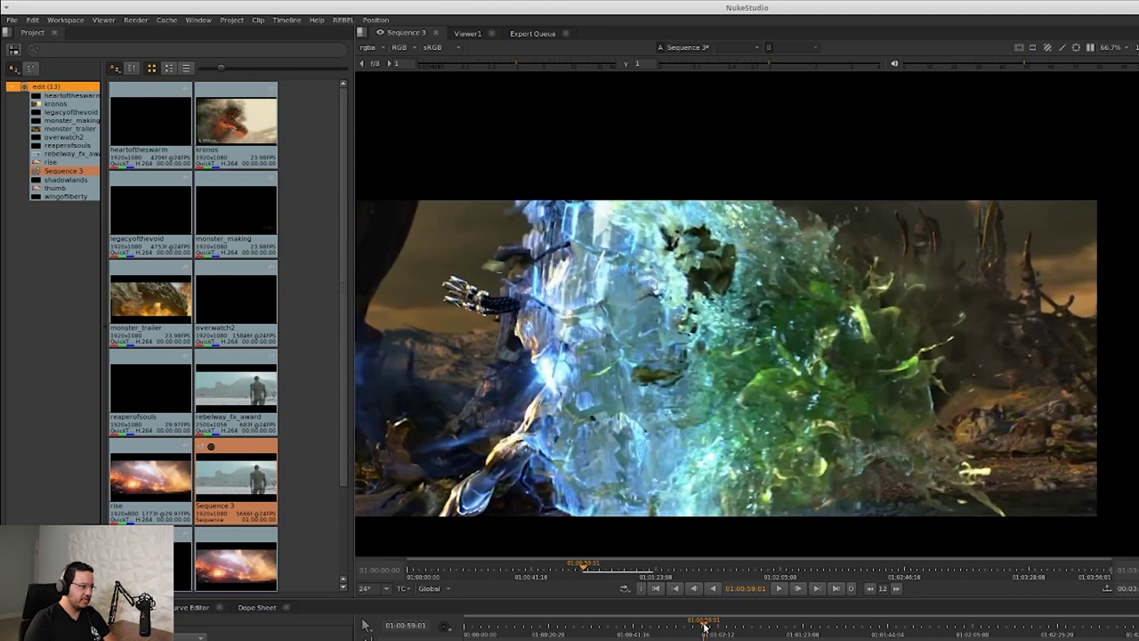
left_click_drag(704, 627, 709, 627)
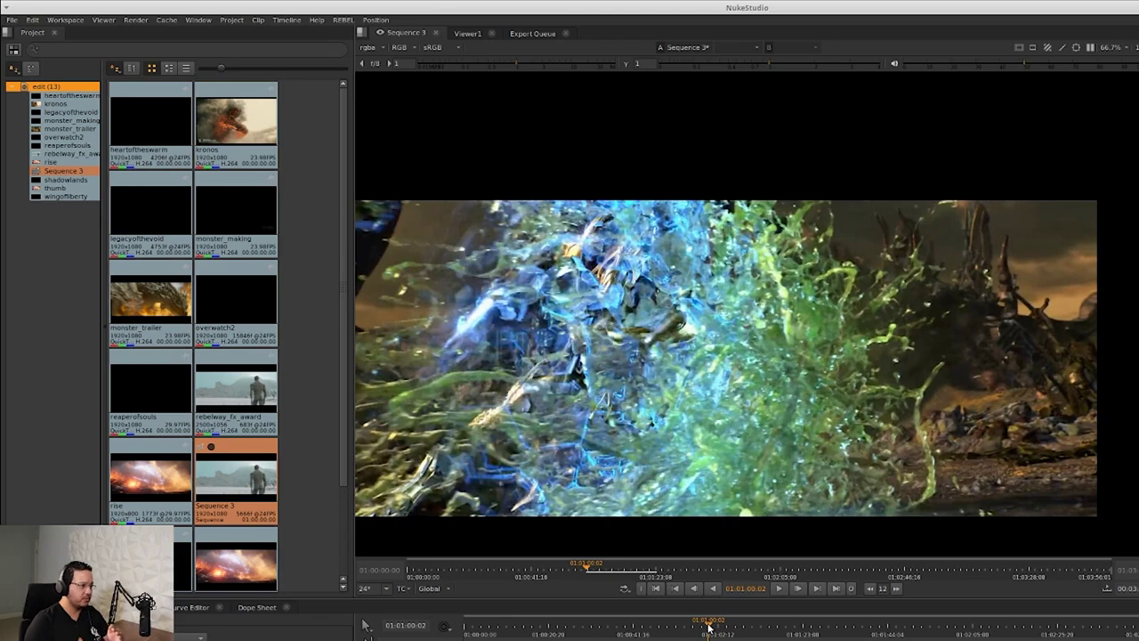
left_click_drag(709, 627, 706, 627)
- Scrub and play back the creature fight shot from around 01:00:16
left_click(528, 633)
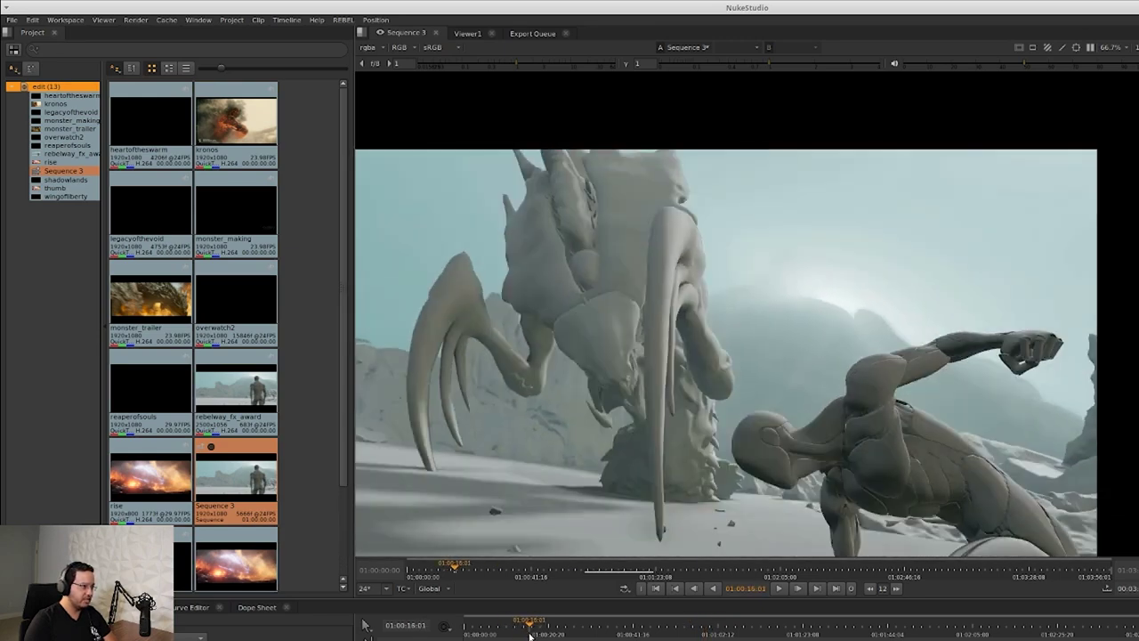
left_click_drag(529, 635, 500, 634)
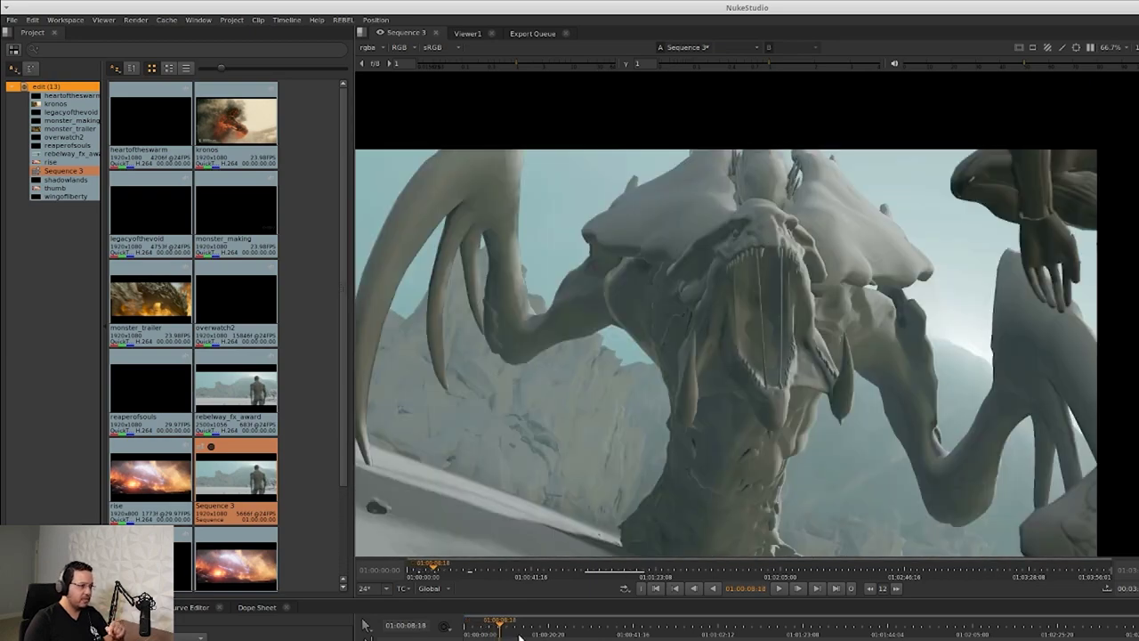
left_click(775, 591)
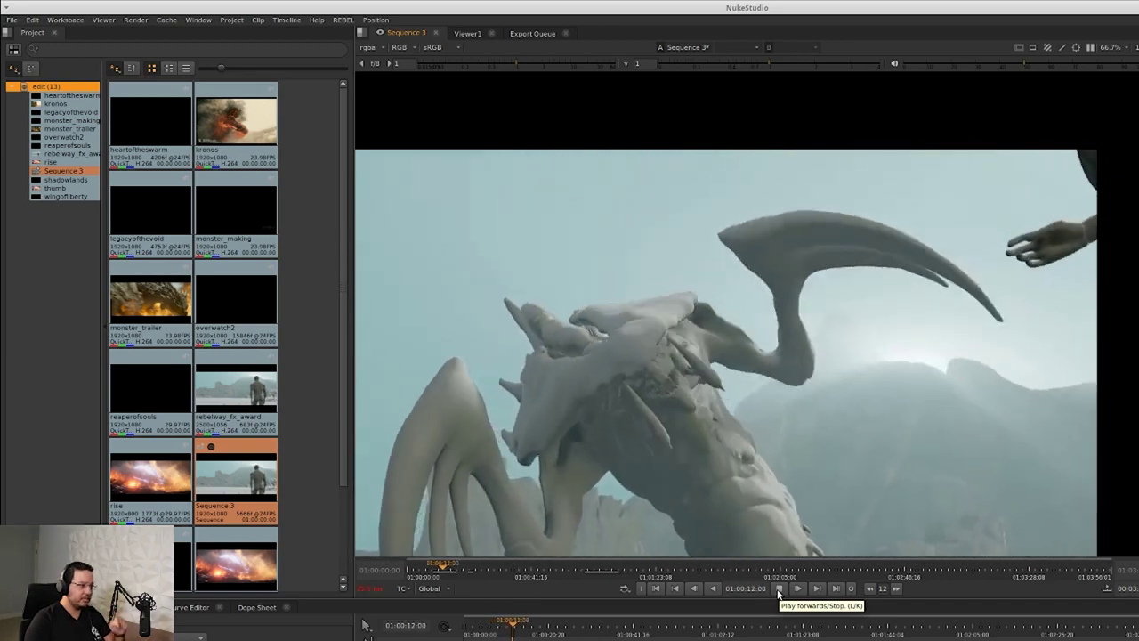
left_click(779, 589)
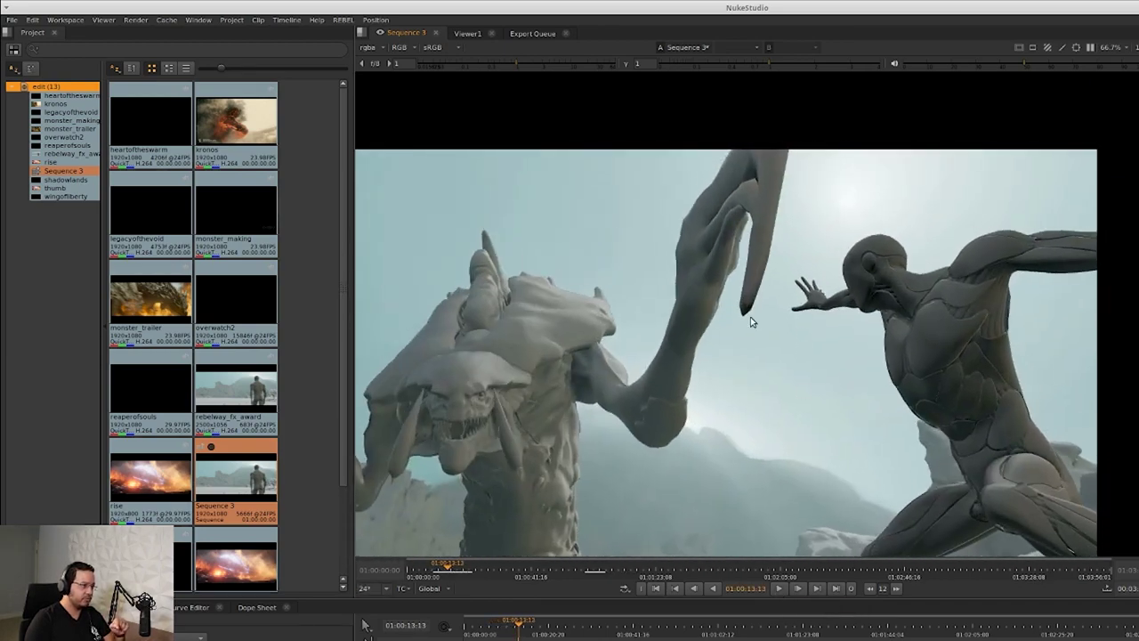
- Play the liquid splash shot from 01:00:58, ending on the armoured figure in green splash
left_click(701, 627)
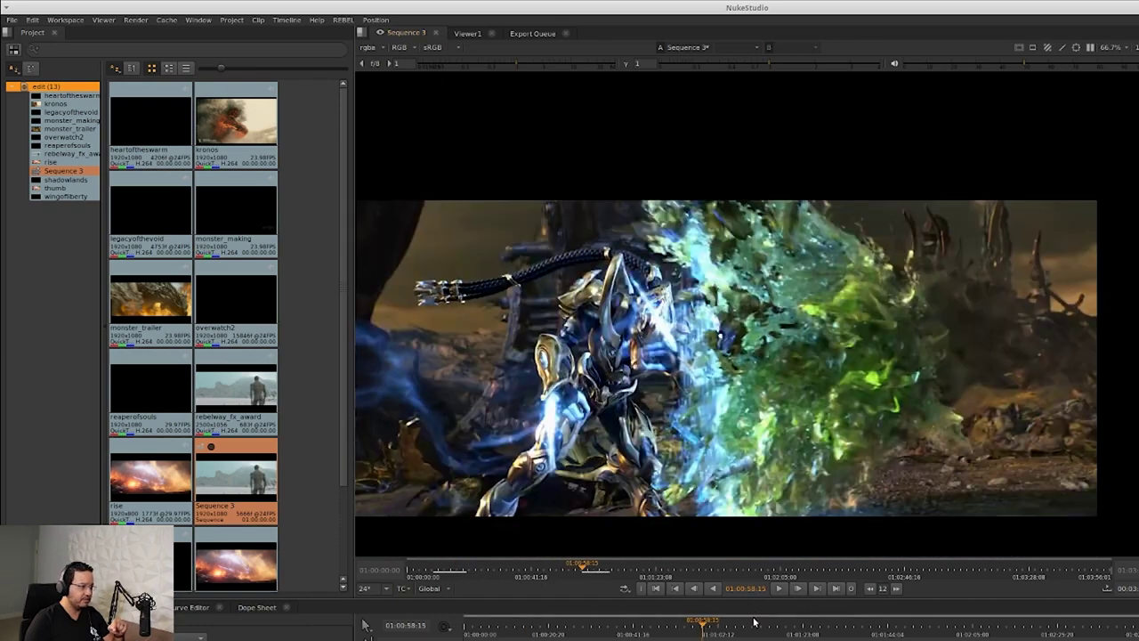
left_click(779, 588)
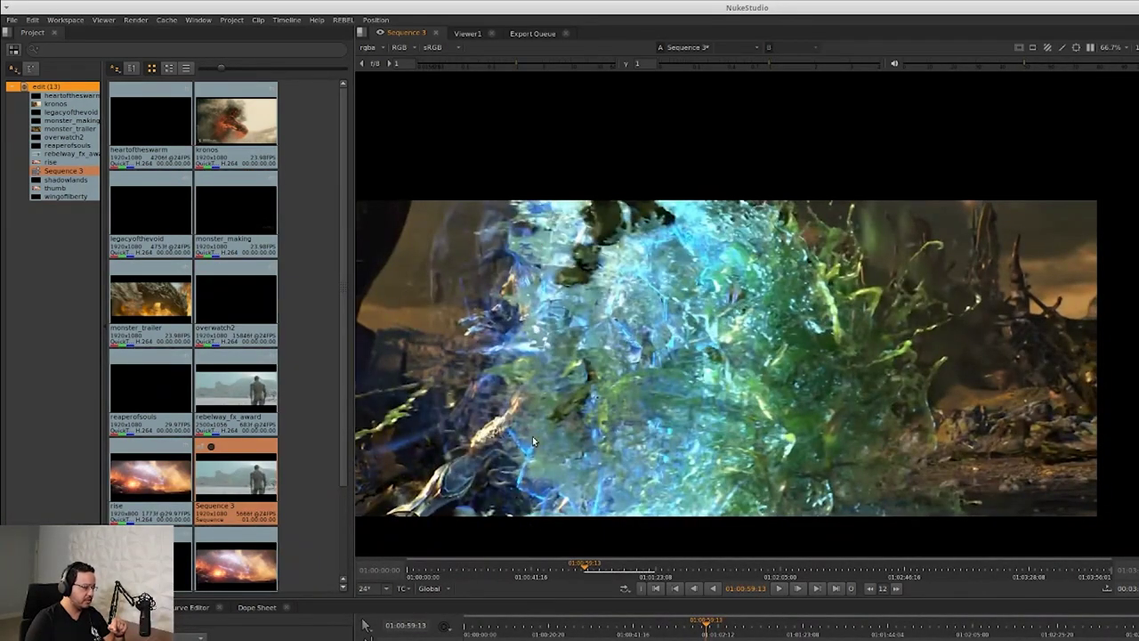
left_click(779, 590)
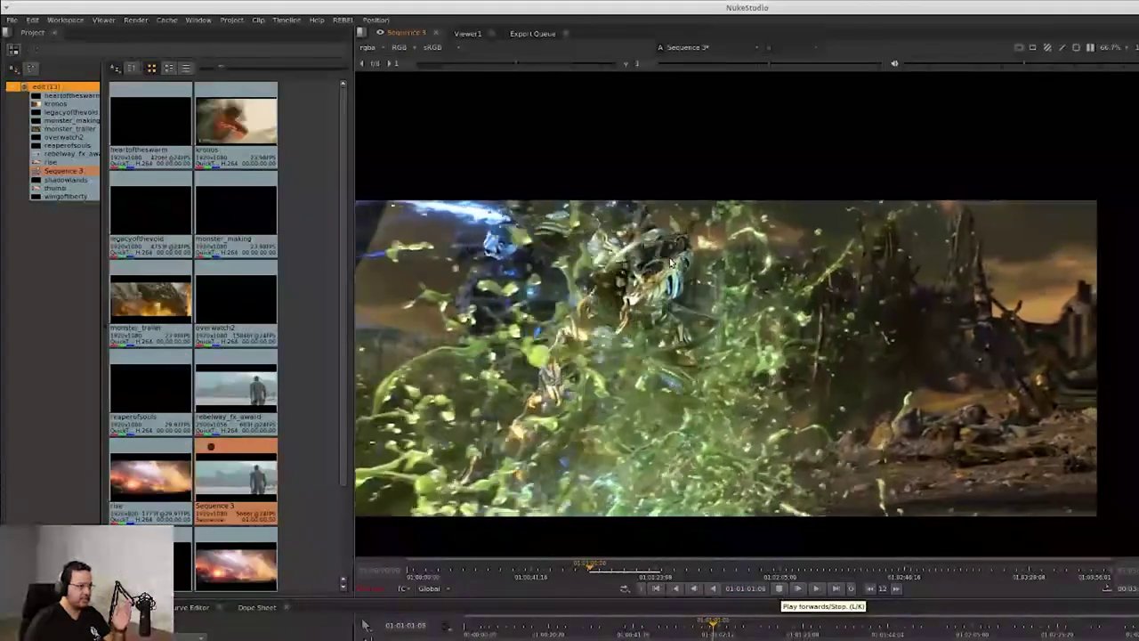
left_click(710, 630)
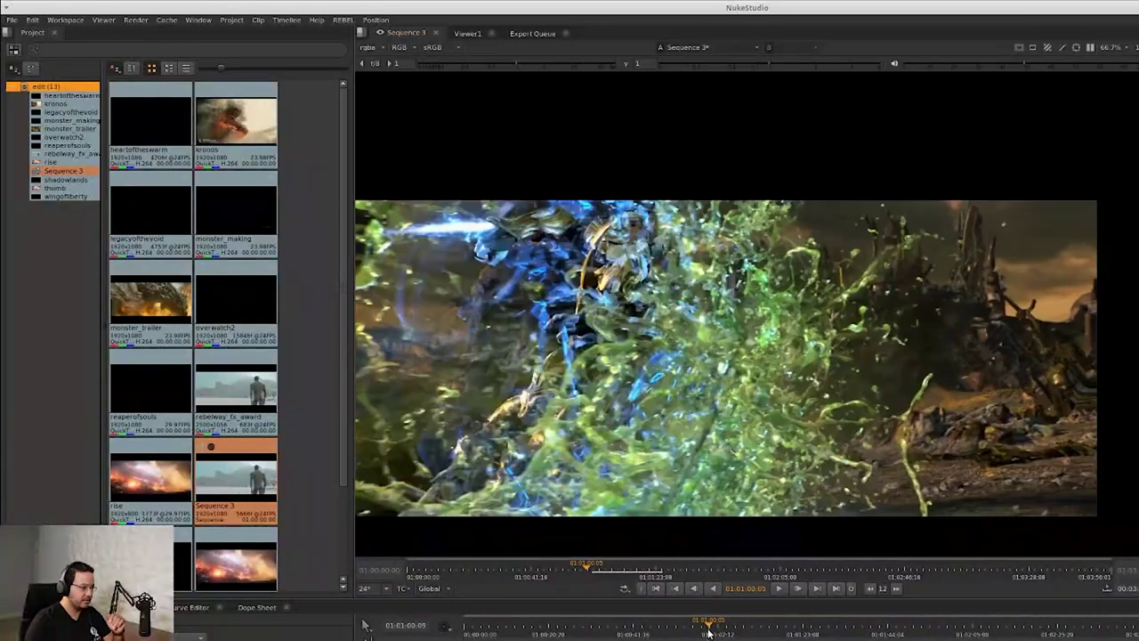